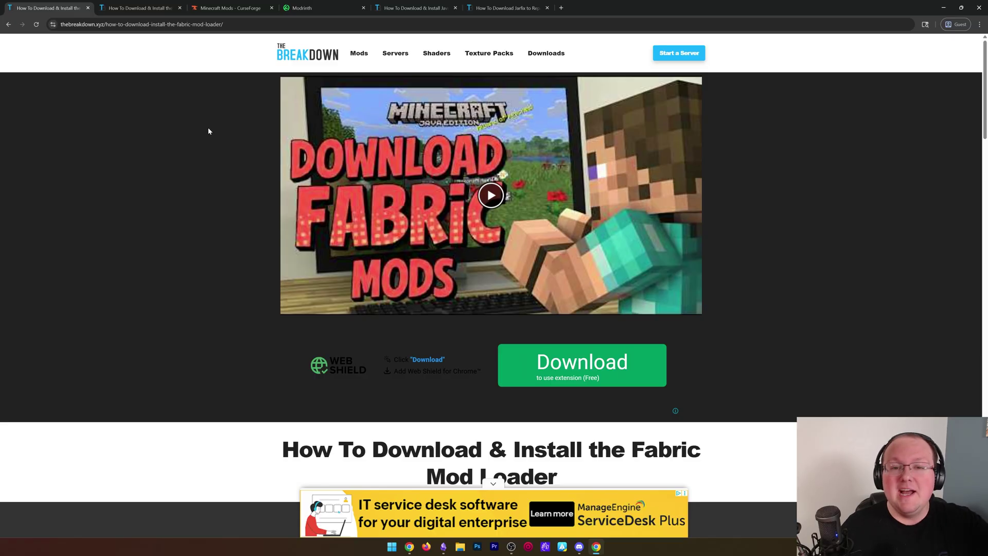
# Follow the article's Download Fabric image to the fabricmc.net installer page in a new tab
pyautogui.scroll(-10, 207, 129)
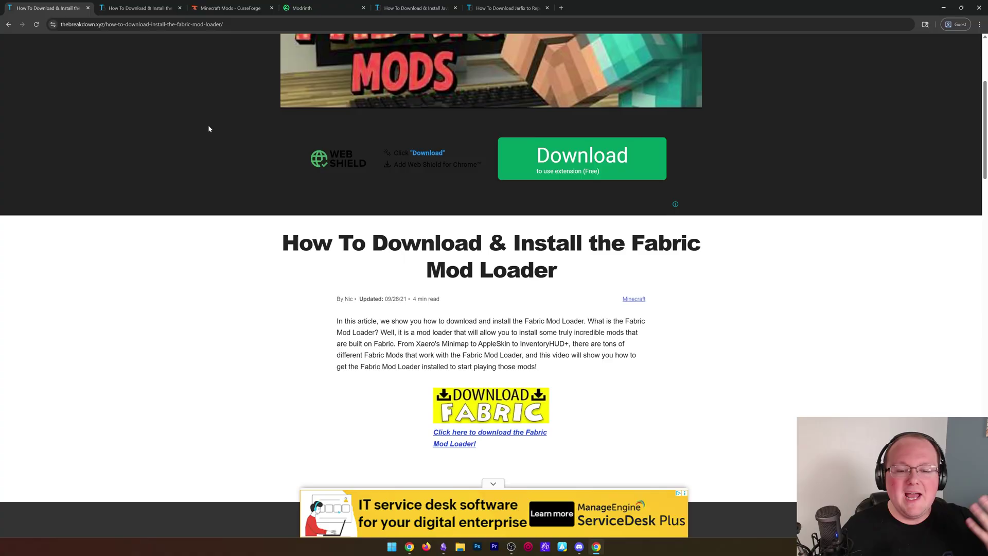
pyautogui.scroll(4, 233, 140)
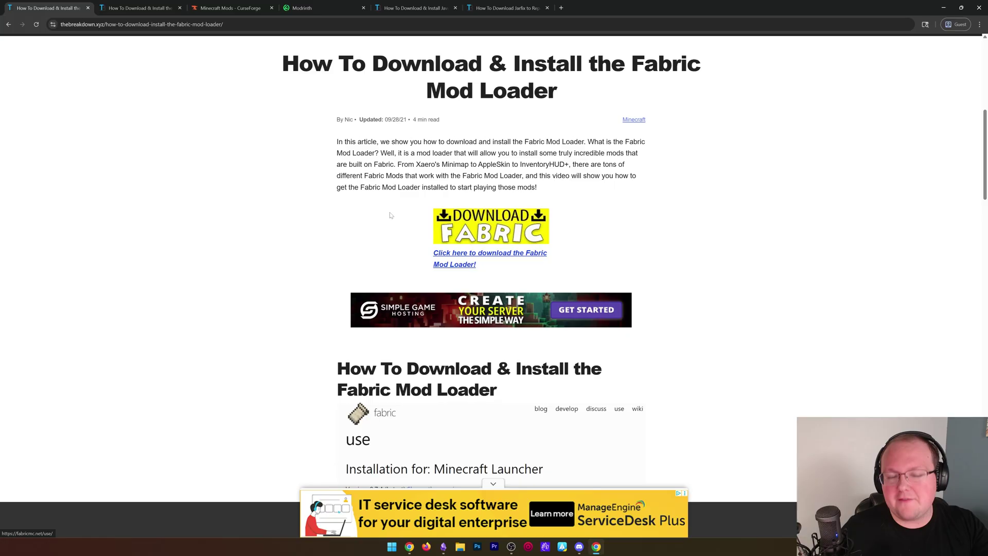
pyautogui.click(472, 226)
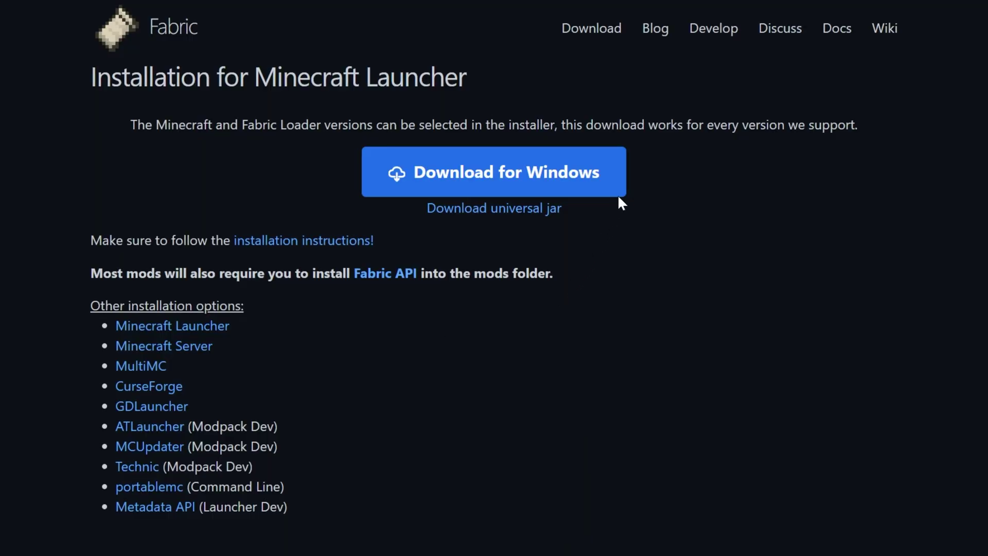
# Download the Windows installer and save fabric-installer-1.1.0.exe into Downloads
pyautogui.click(532, 172)
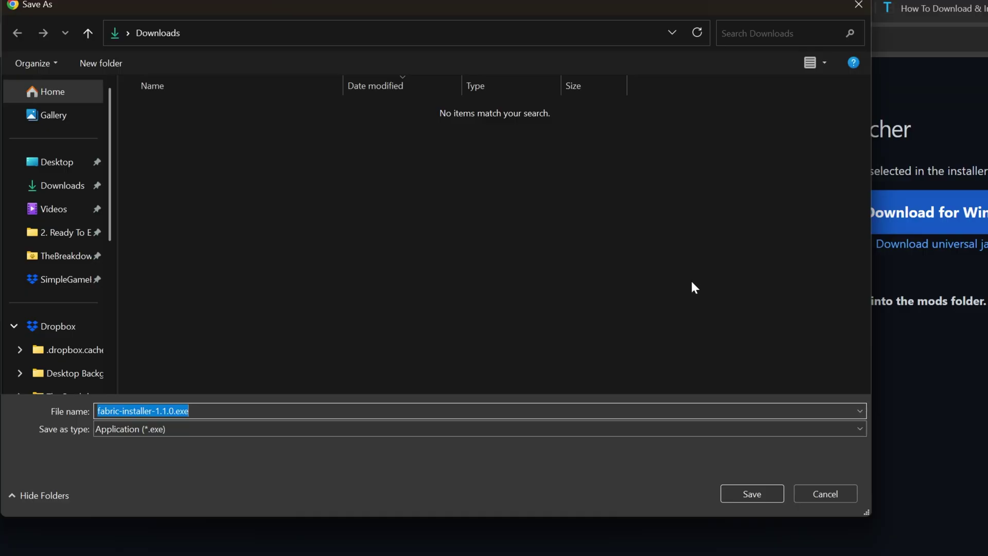
pyautogui.click(744, 496)
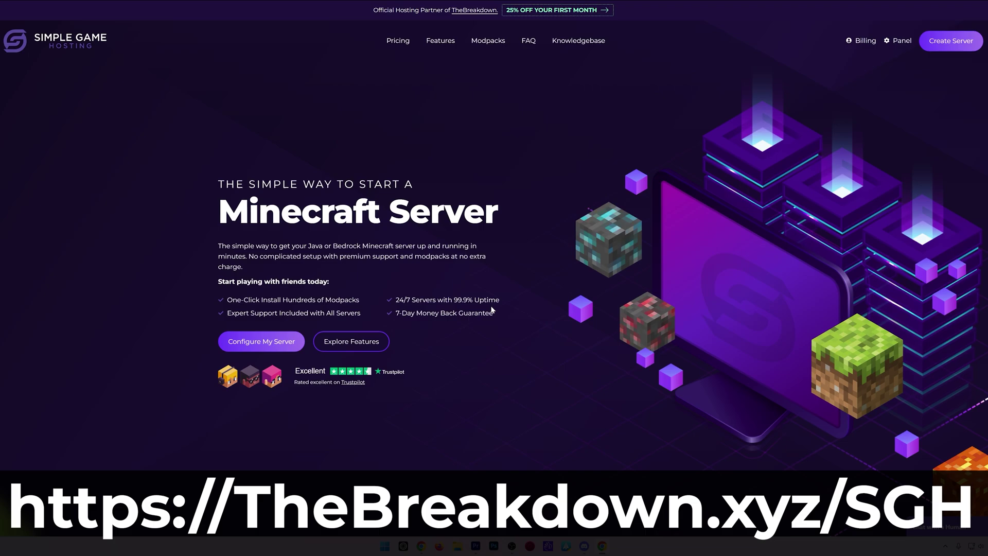
# Browse the Modrinth, FTB and Technic modpack lists on the Modpacks & Versions page
pyautogui.scroll(-5, 356, 317)
pyautogui.scroll(-2, 355, 299)
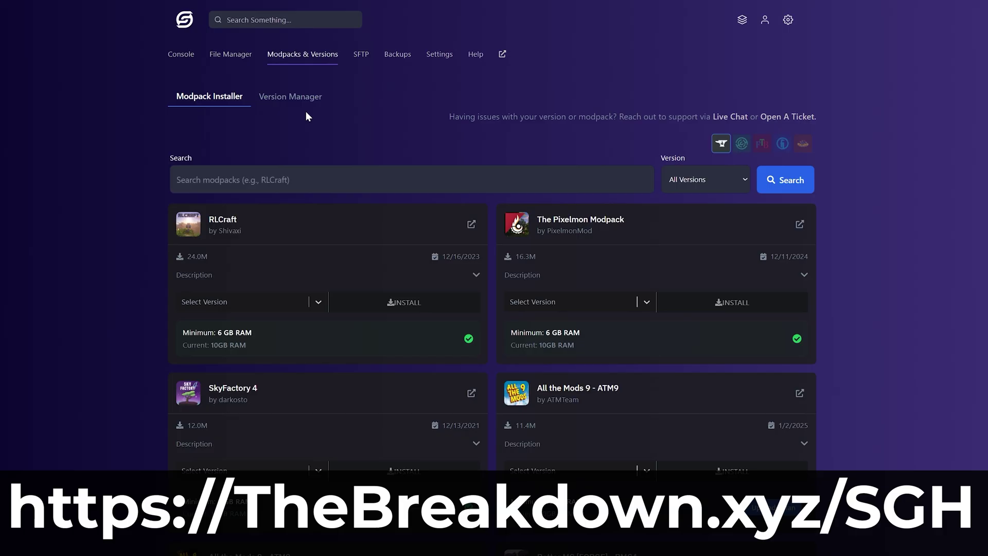
pyautogui.click(739, 146)
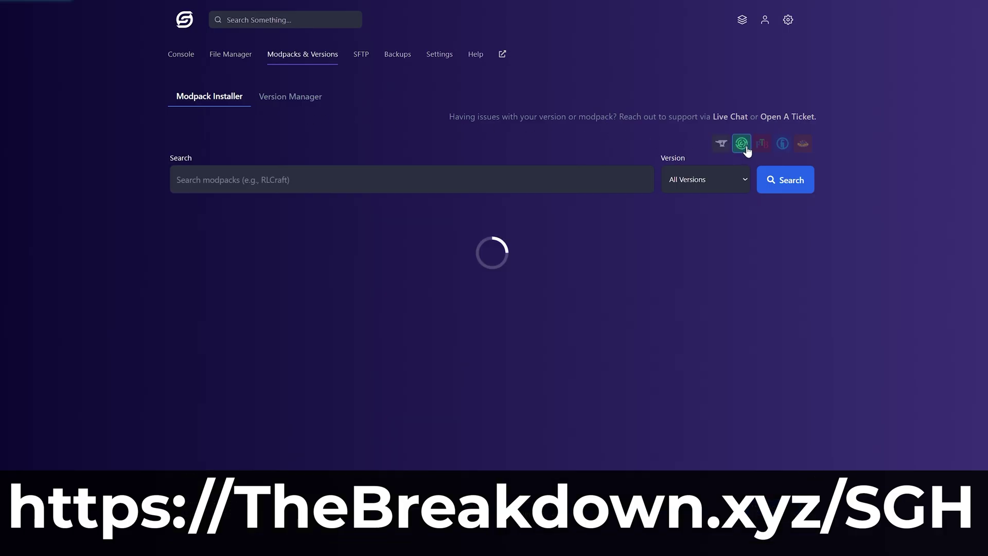
pyautogui.click(765, 149)
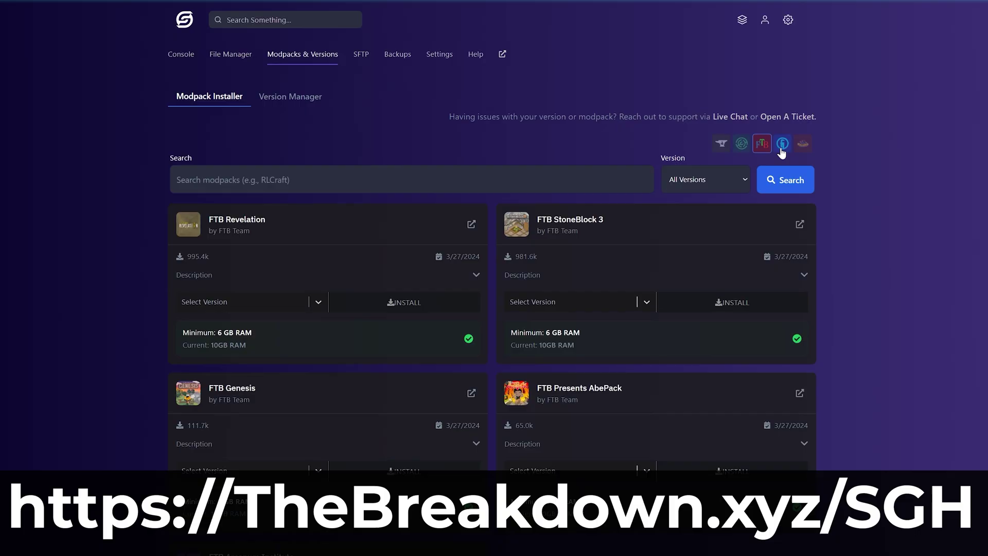
pyautogui.click(782, 149)
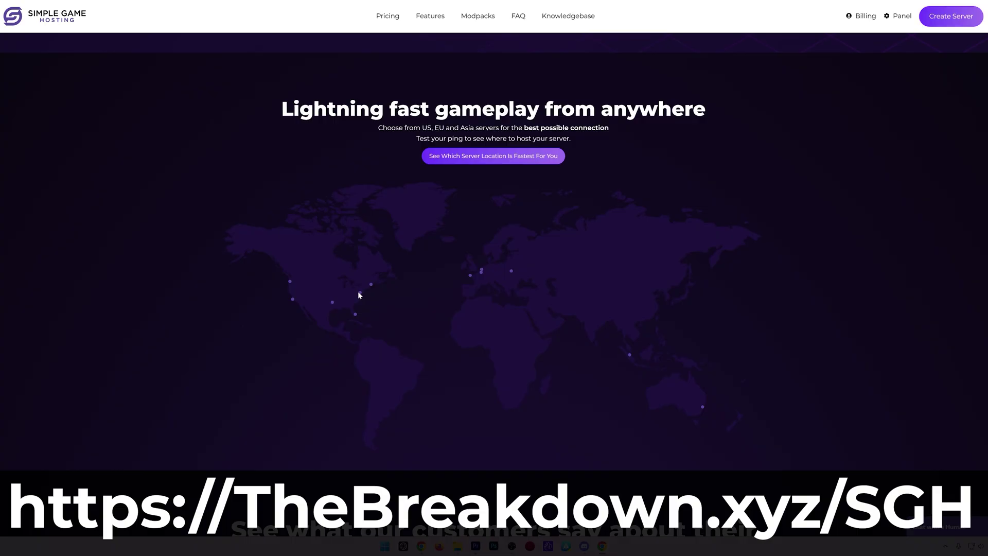
pyautogui.moveTo(355, 314)
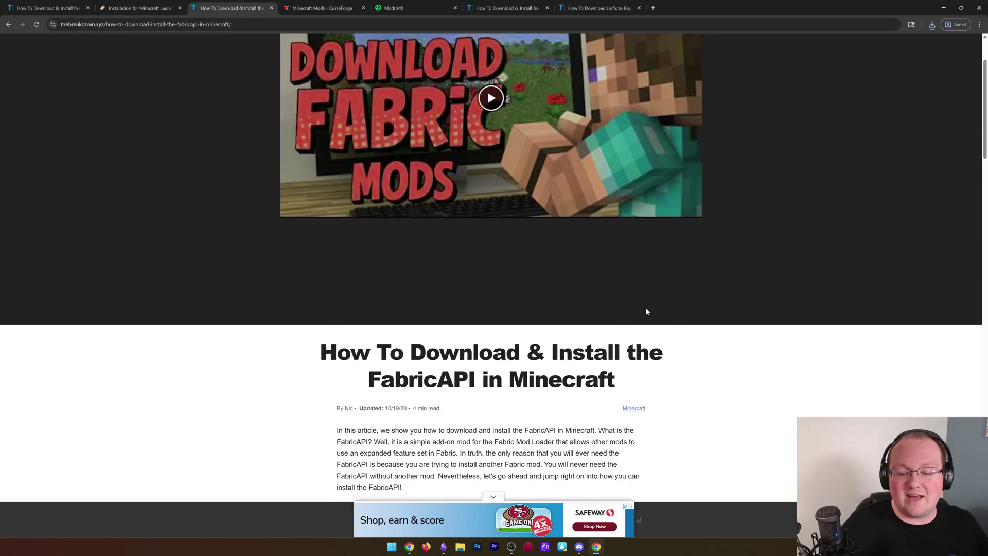
# Open the Fabric API download page on CurseForge from the FabricAPI article
pyautogui.moveTo(380, 210); pyautogui.dragTo(468, 209)
pyautogui.click(469, 210)
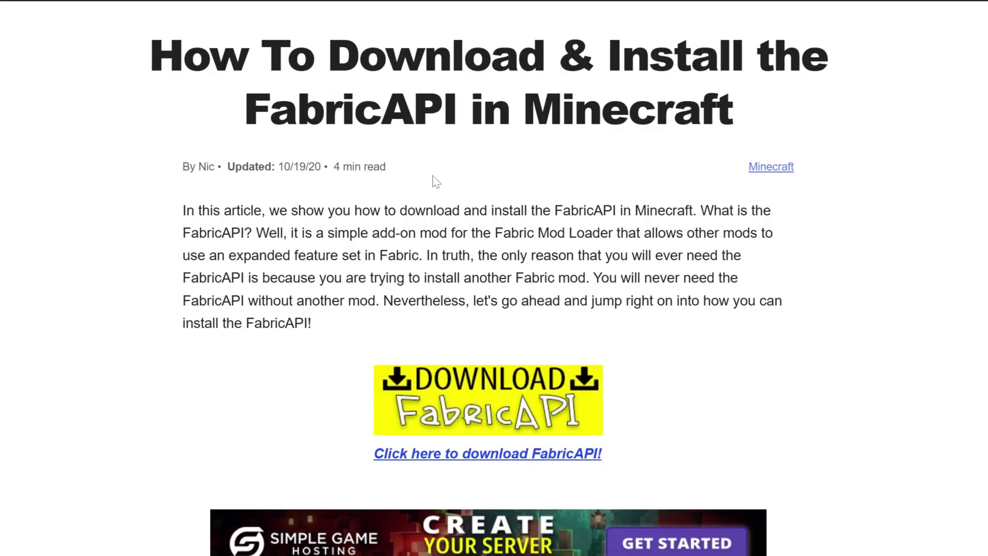
pyautogui.click(514, 431)
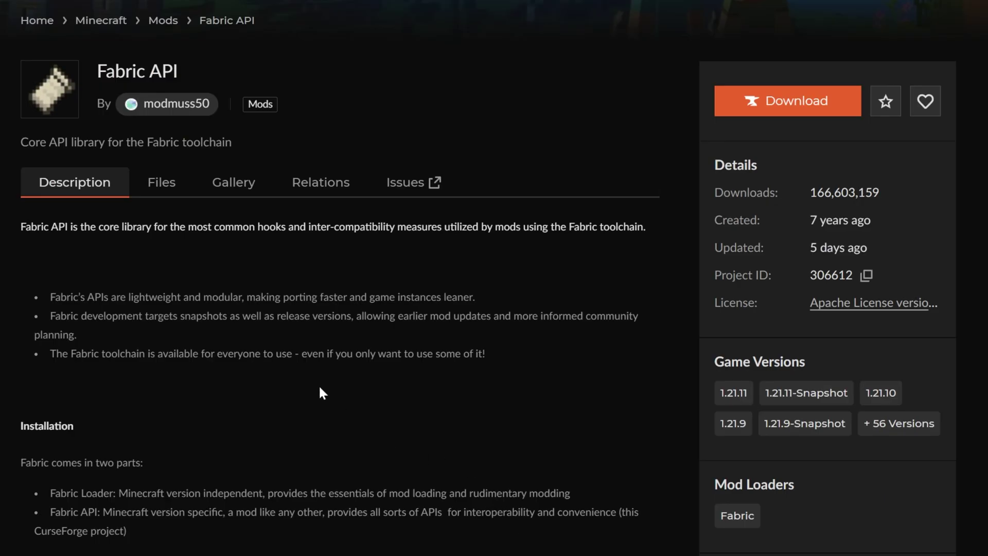
# Save fabric-api-0.139.5+1.21.11.jar to Downloads and return to the CurseForge mods listing
pyautogui.click(157, 192)
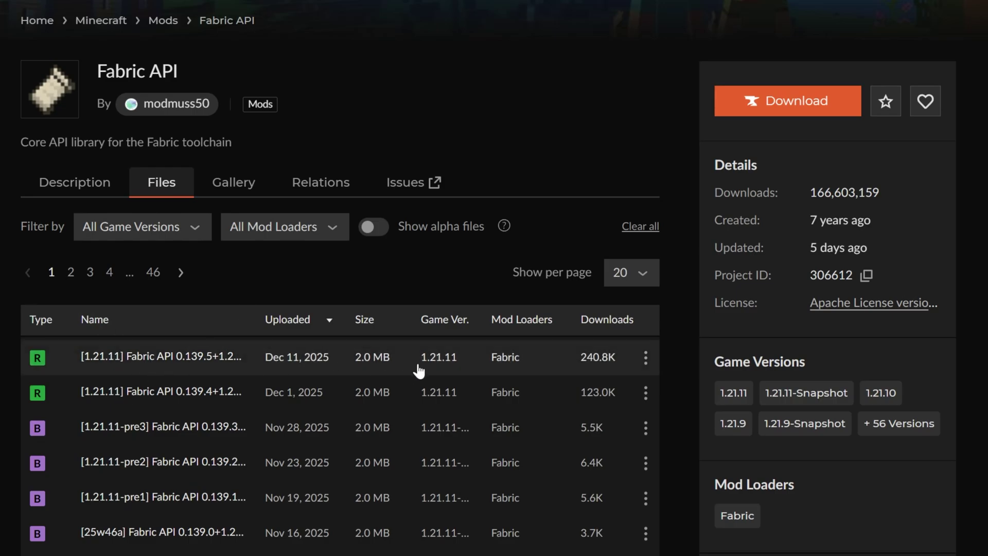
pyautogui.click(646, 358)
pyautogui.click(669, 423)
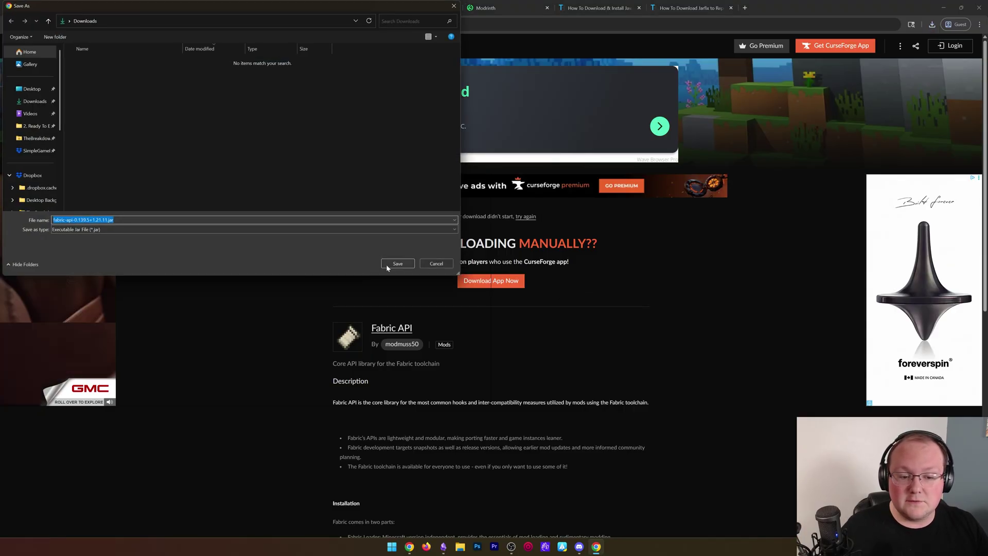
pyautogui.click(400, 264)
pyautogui.click(494, 10)
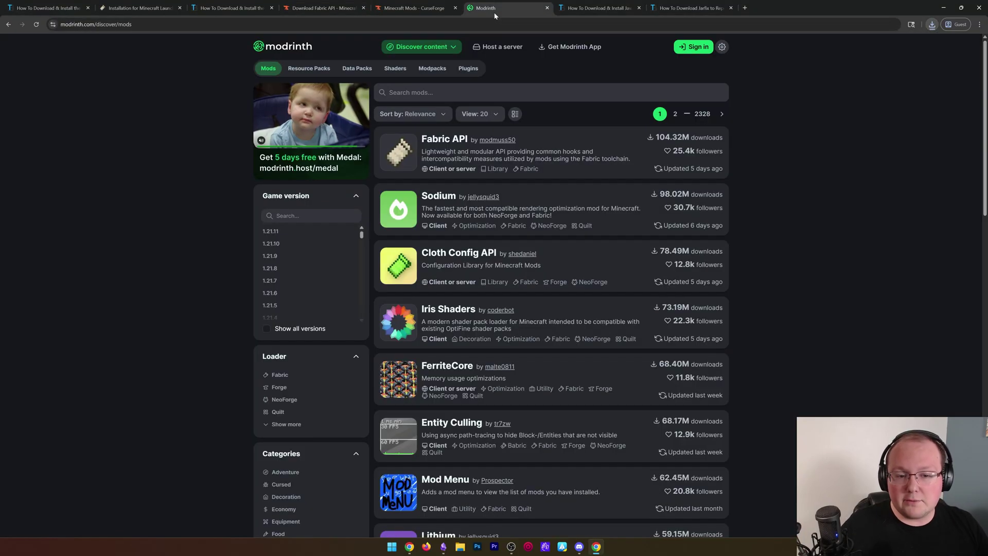
pyautogui.click(415, 13)
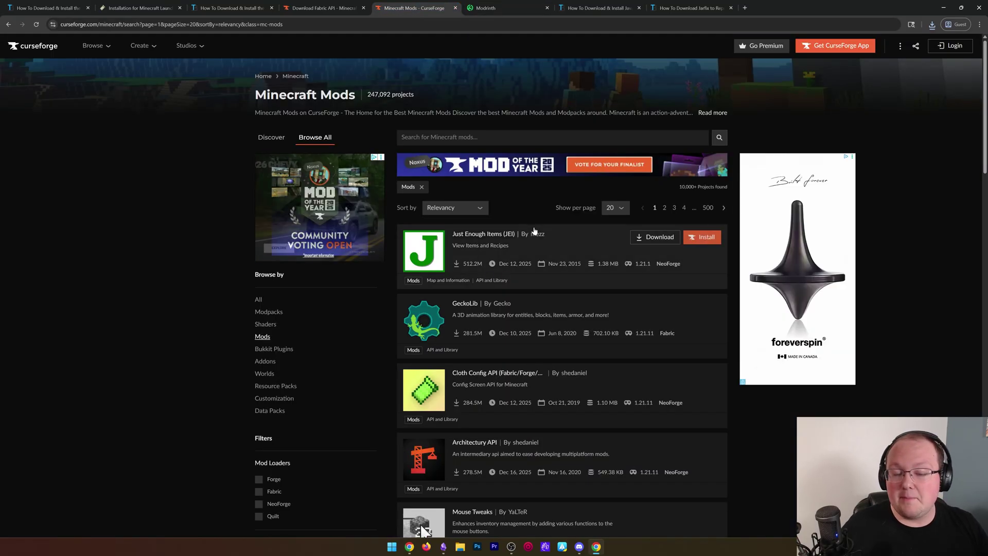
# Filter the CurseForge mods listing to Fabric mods for 1.21.11
pyautogui.scroll(-5, 526, 227)
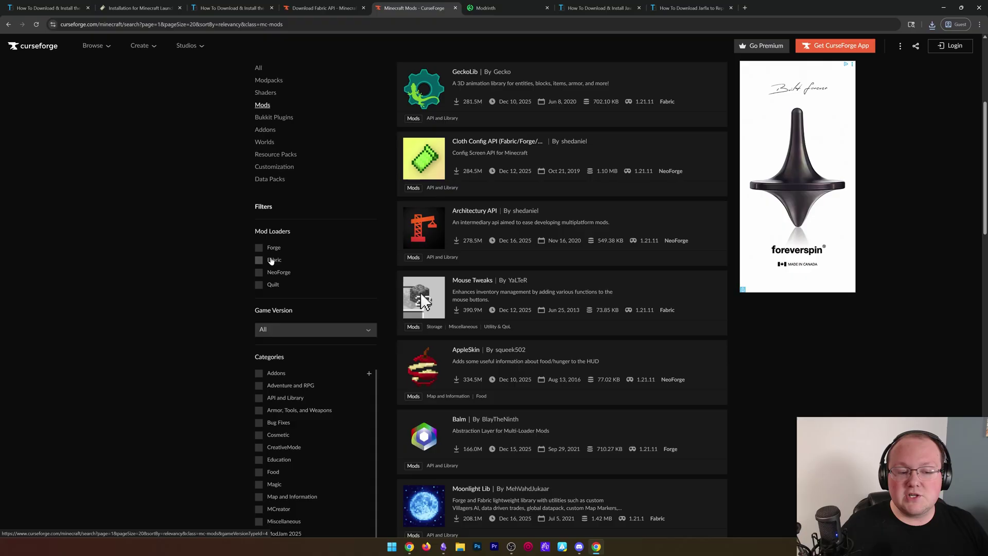
pyautogui.click(271, 260)
pyautogui.click(308, 329)
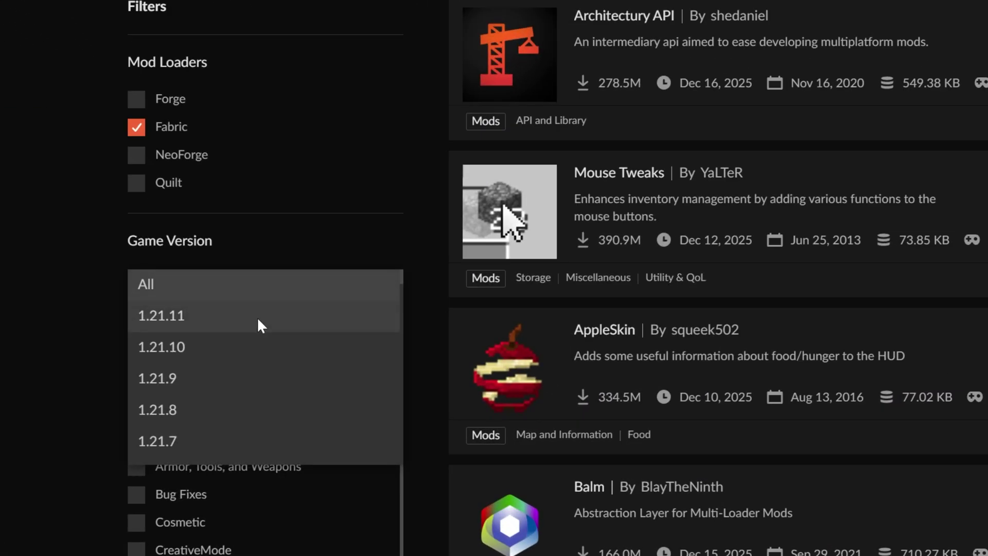
pyautogui.click(257, 317)
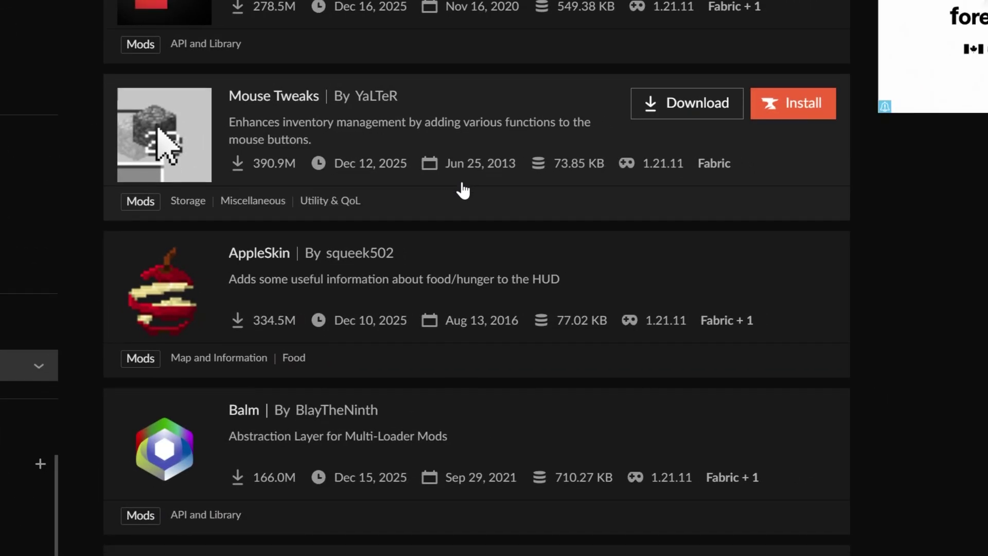
pyautogui.scroll(-5, 463, 191)
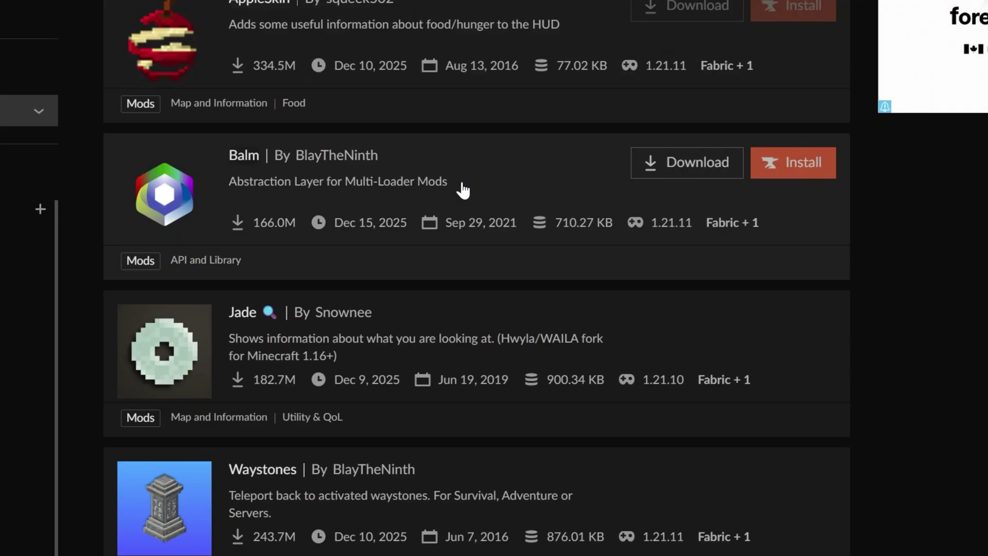
pyautogui.scroll(-9, 463, 190)
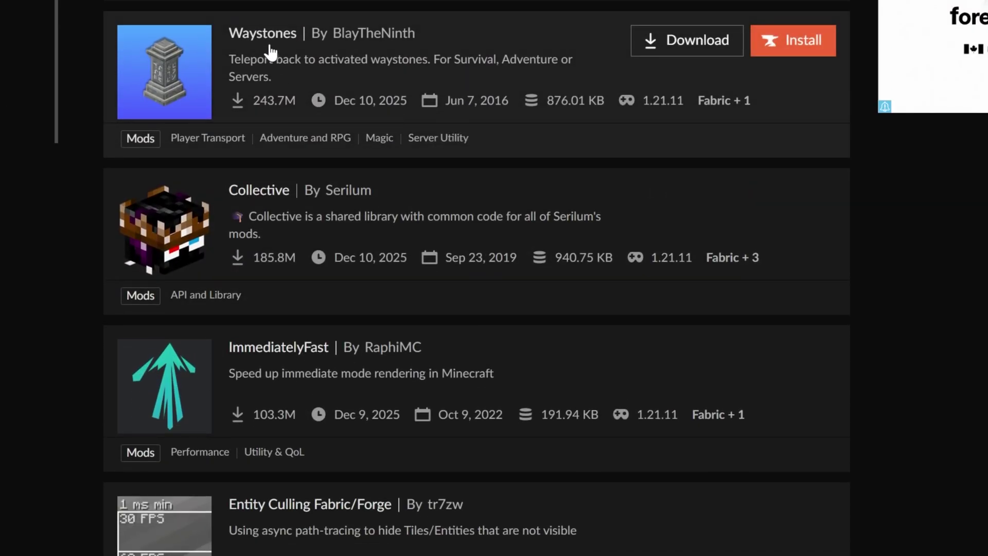
# Open waystones-fabric-1.21.11-21.11.3.jar's details and review its required Balm and Fabric API dependencies
pyautogui.click(268, 40)
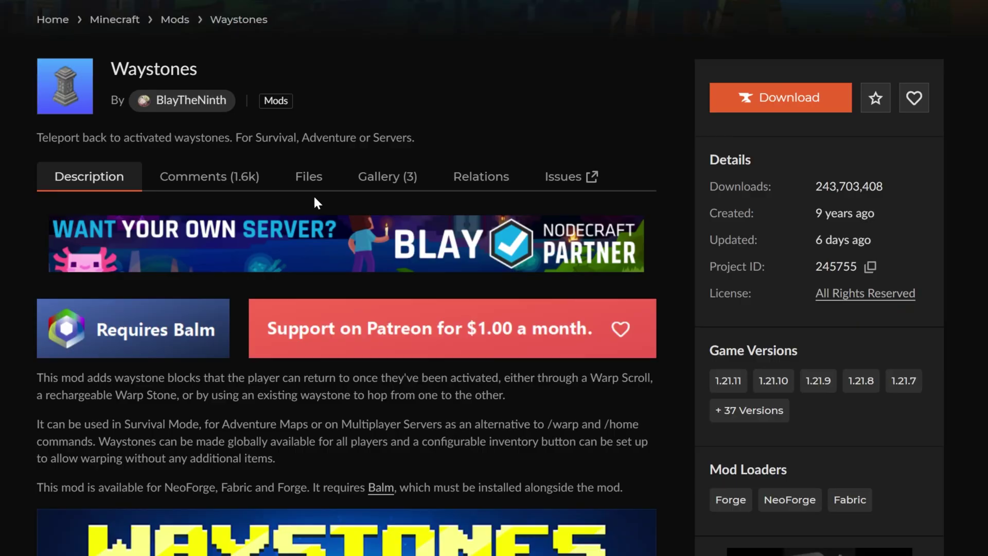
pyautogui.click(307, 181)
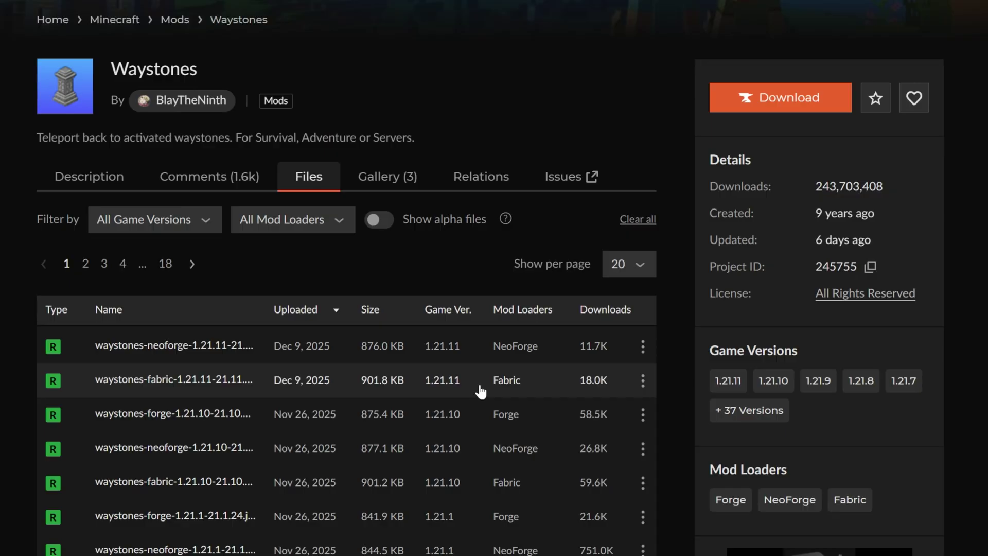
pyautogui.click(250, 386)
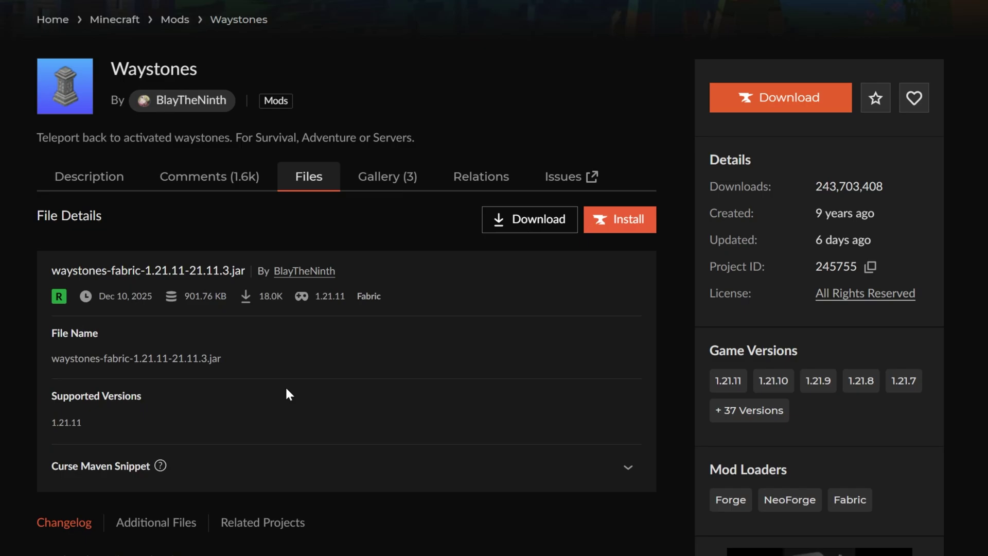
pyautogui.scroll(-2, 273, 508)
pyautogui.click(265, 403)
pyautogui.scroll(-5, 290, 265)
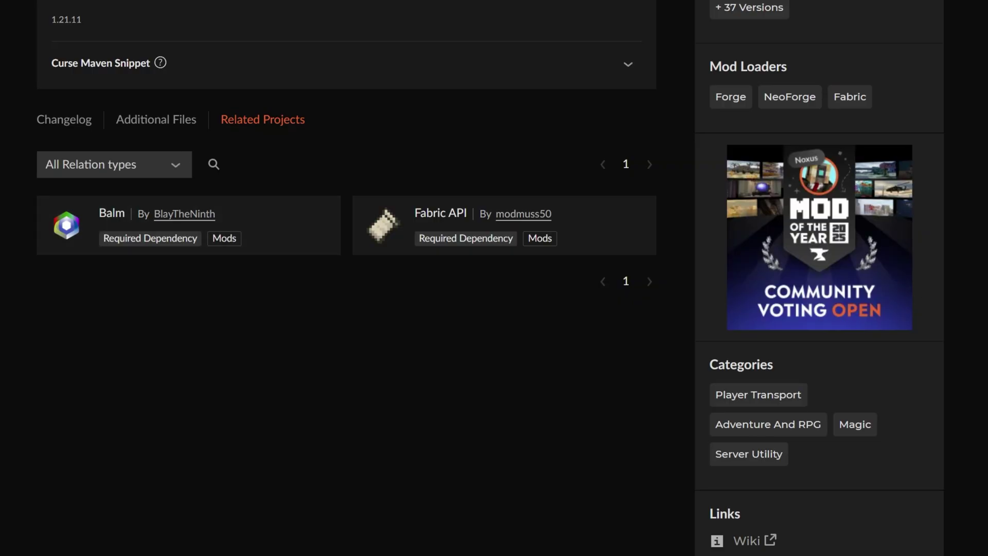
pyautogui.scroll(3, 494, 278)
pyautogui.scroll(-3, 186, 234)
pyautogui.scroll(3, 402, 154)
pyautogui.scroll(4, 379, 162)
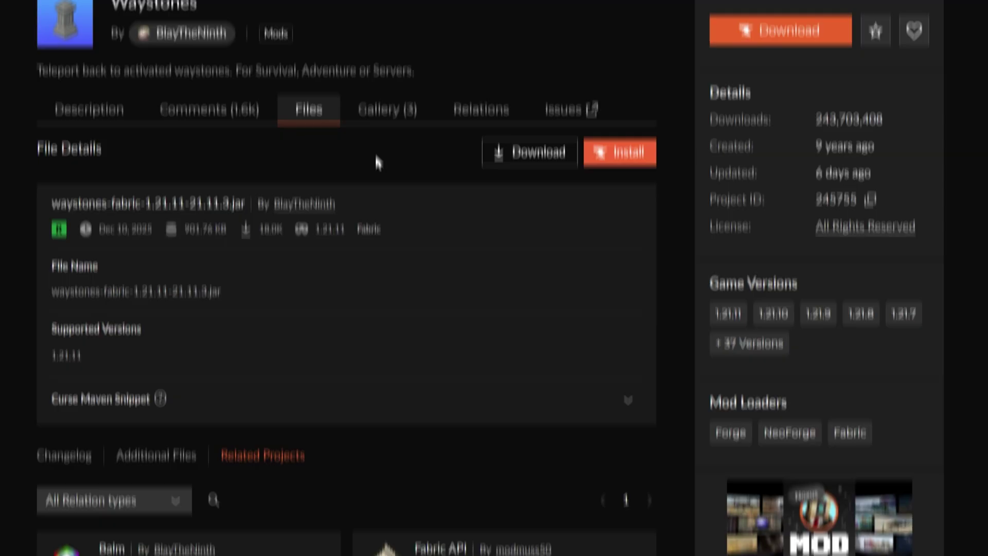
pyautogui.scroll(2, 378, 196)
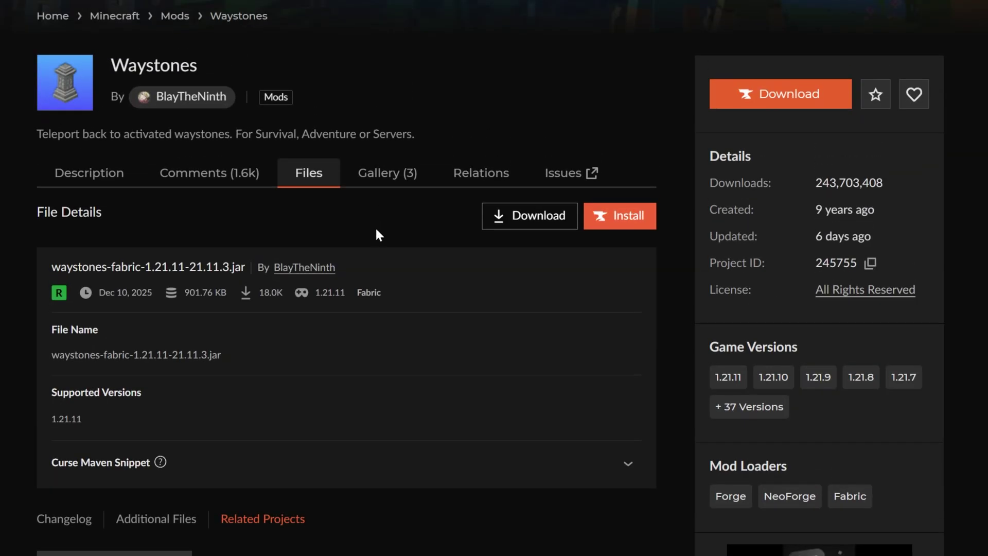
# Download the Waystones Fabric 1.21.11 file
pyautogui.click(499, 227)
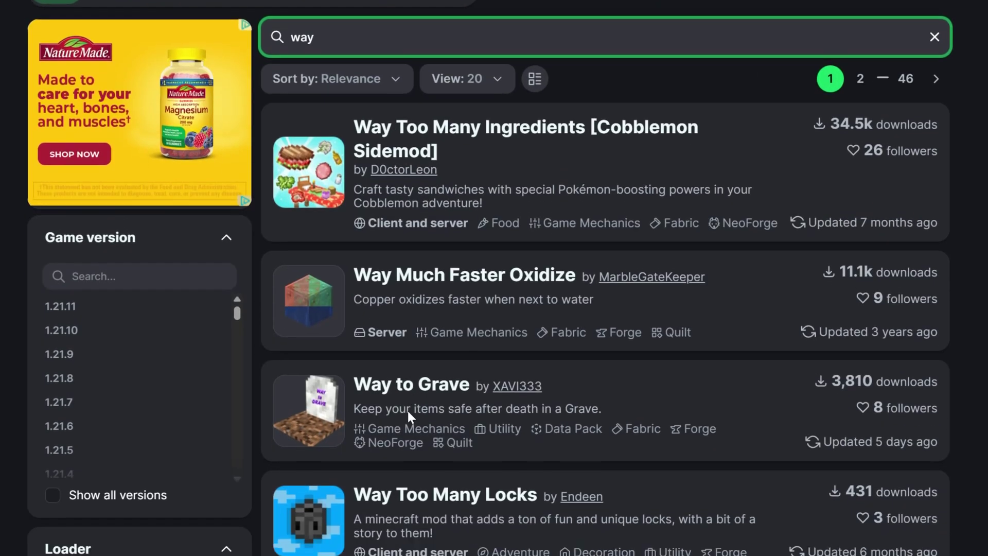
pyautogui.scroll(-3, 407, 411)
pyautogui.scroll(3, 434, 379)
pyautogui.write('st')
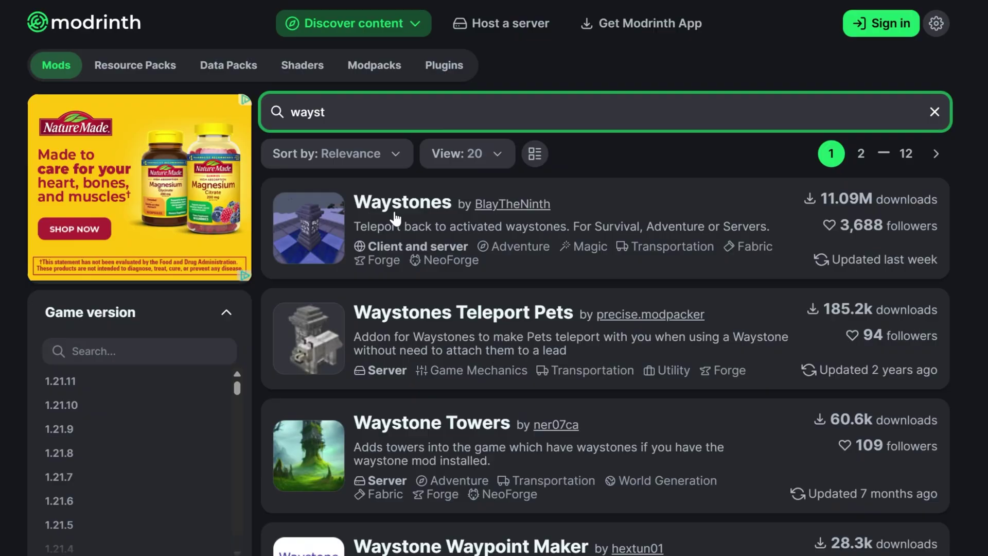
# On Modrinth, filter to Fabric 1.21.11 mods and open the Waystones page
pyautogui.scroll(-5, 106, 371)
pyautogui.click(86, 391)
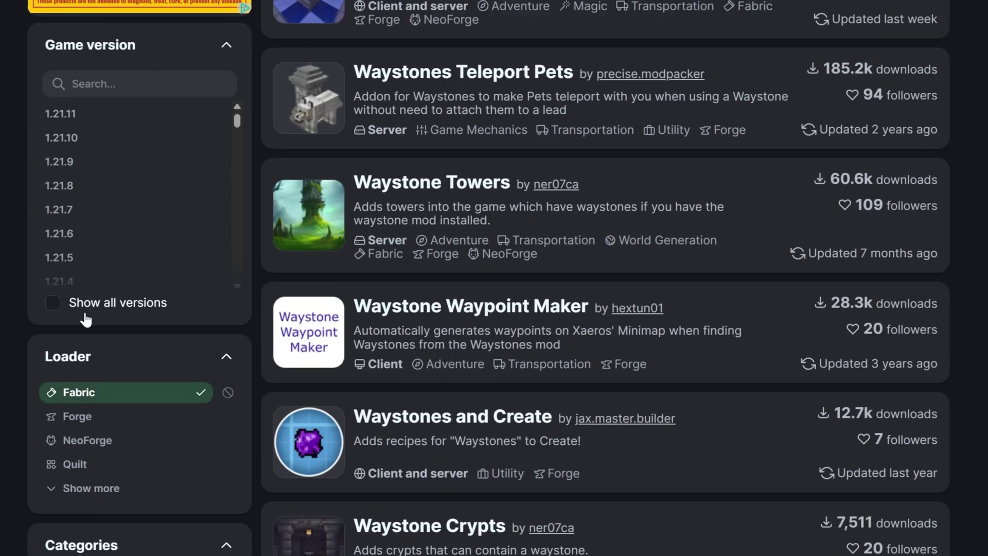
pyautogui.click(86, 119)
pyautogui.scroll(5, 482, 195)
pyautogui.click(399, 233)
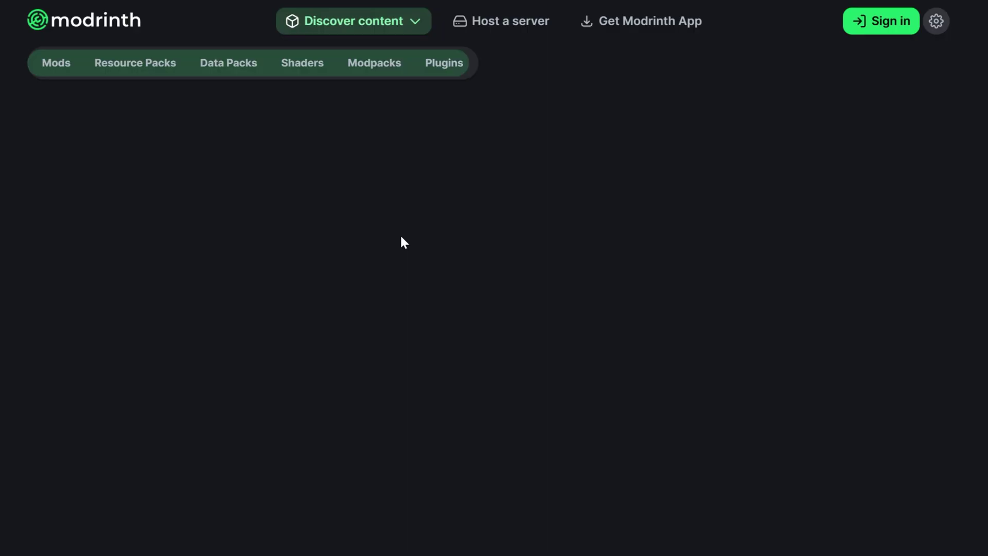
# From the Waystones fabric-1.21.11 version, download and save Balm 21.11.2+fabric-1.21.11
pyautogui.click(210, 175)
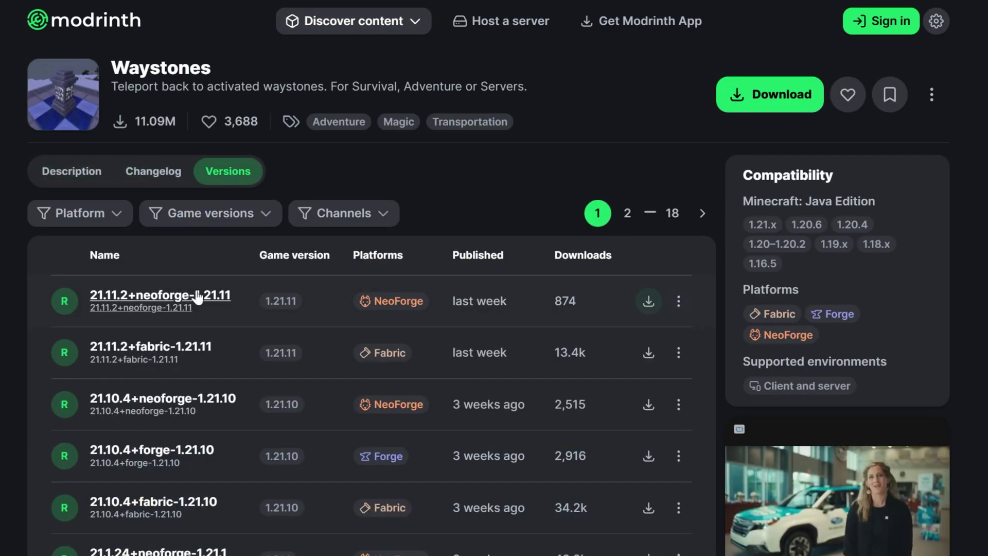
pyautogui.click(197, 351)
pyautogui.scroll(-4, 187, 326)
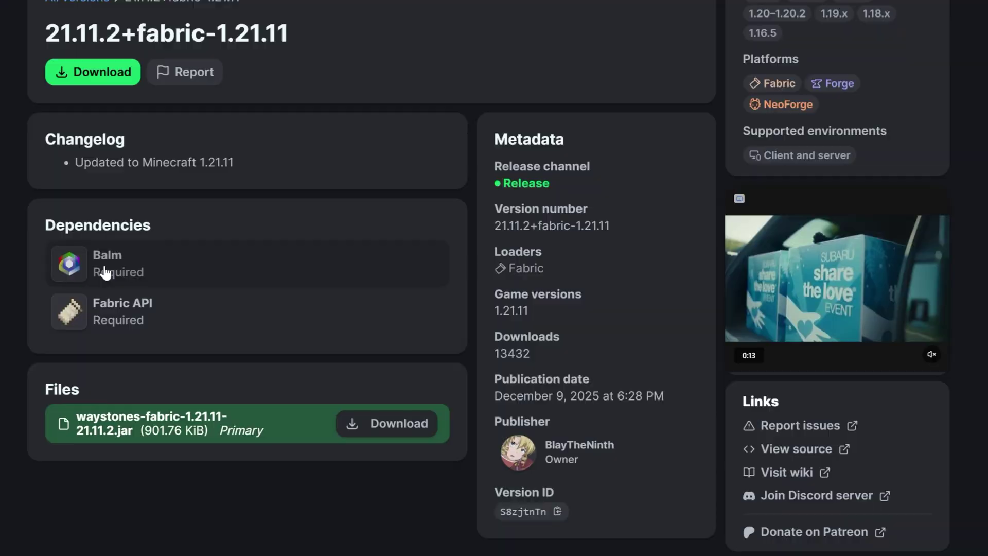
pyautogui.click(73, 271)
pyautogui.click(212, 169)
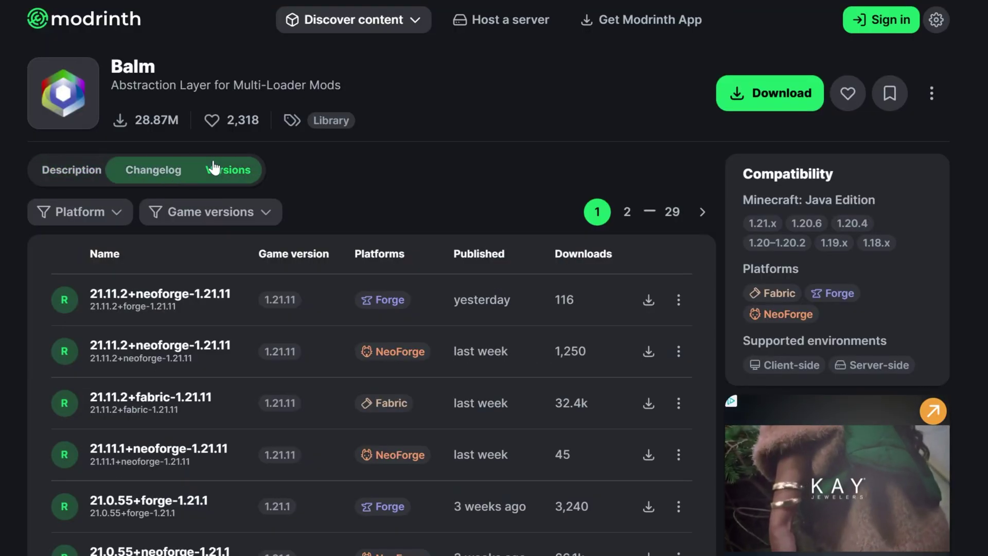
pyautogui.click(648, 403)
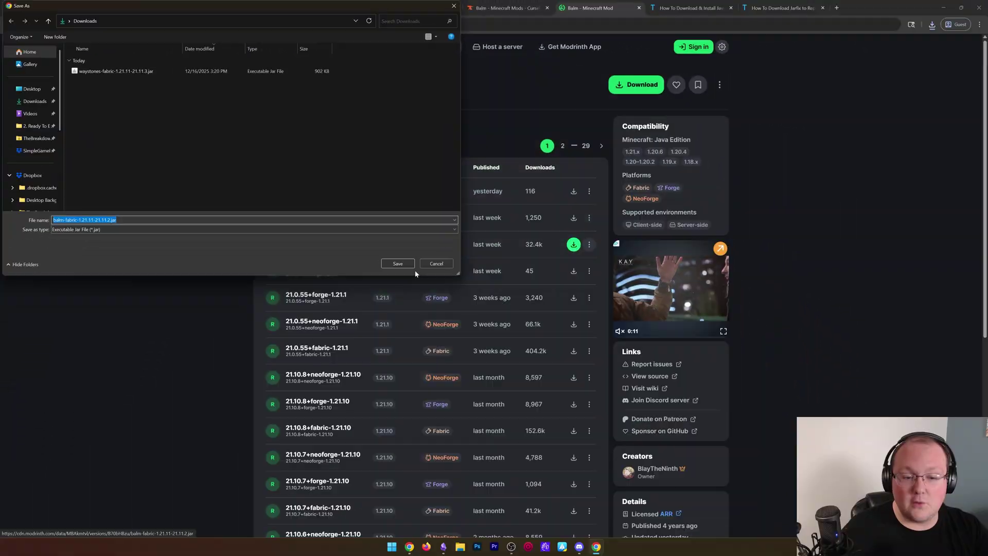
pyautogui.click(319, 406)
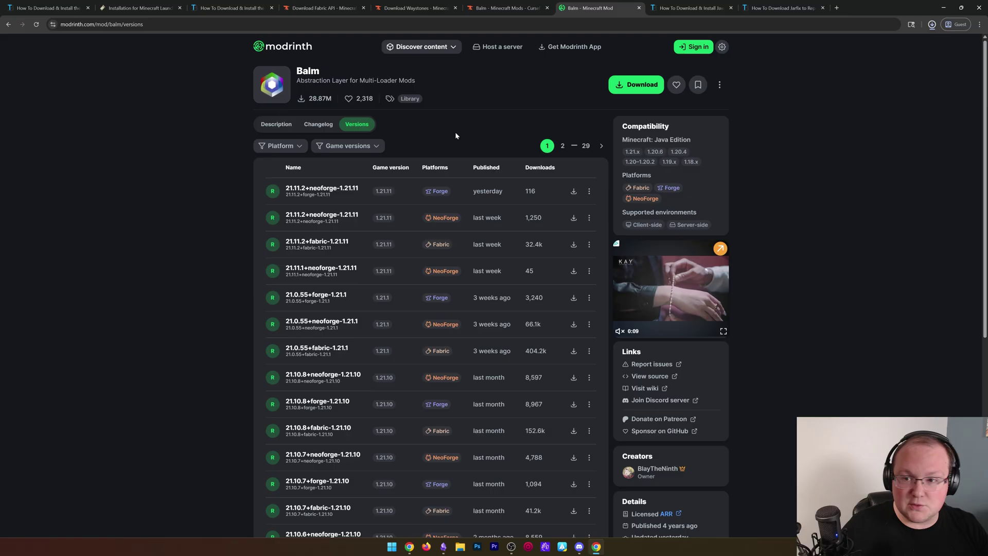
# Check the recent downloads list, then minimize Chrome to reveal the desktop
pyautogui.click(703, 10)
pyautogui.click(931, 24)
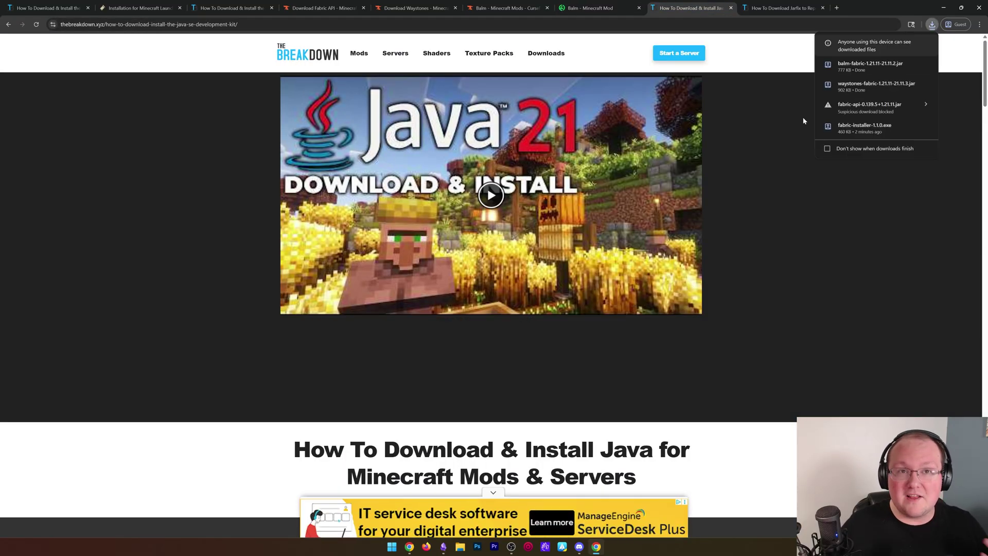
pyautogui.click(943, 8)
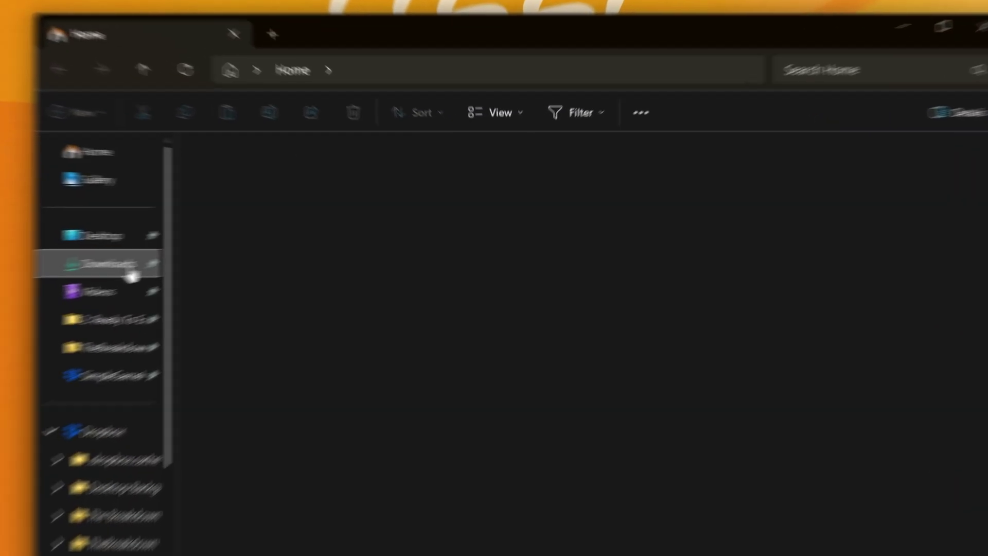
# Launch fabric-installer-1.1.0.exe from the Downloads folder
pyautogui.click(339, 228)
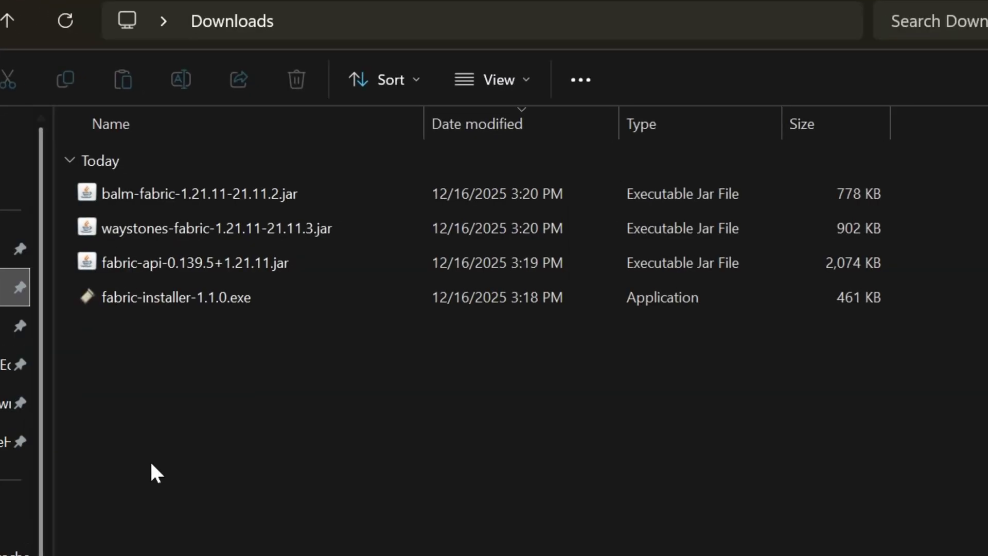
pyautogui.click(181, 297)
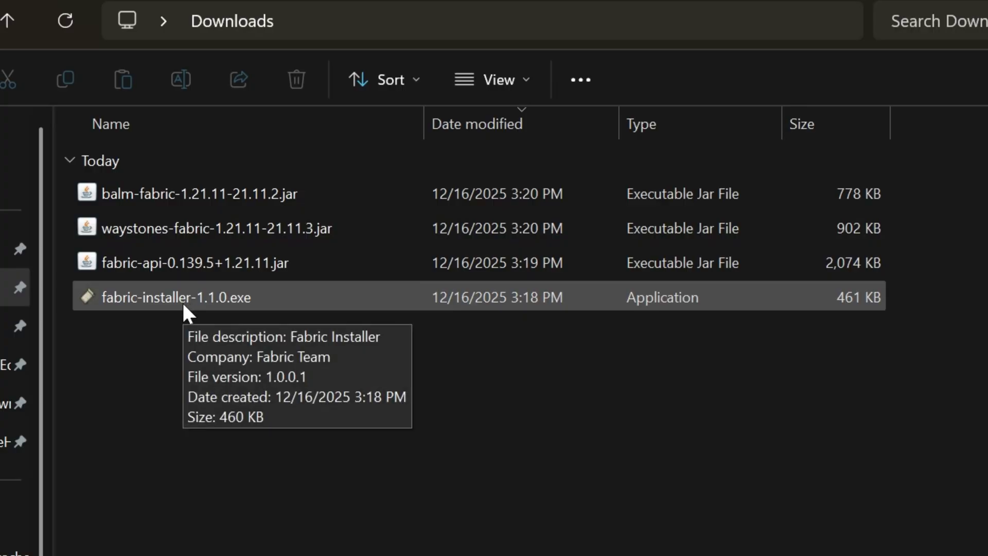
pyautogui.doubleClick(183, 305)
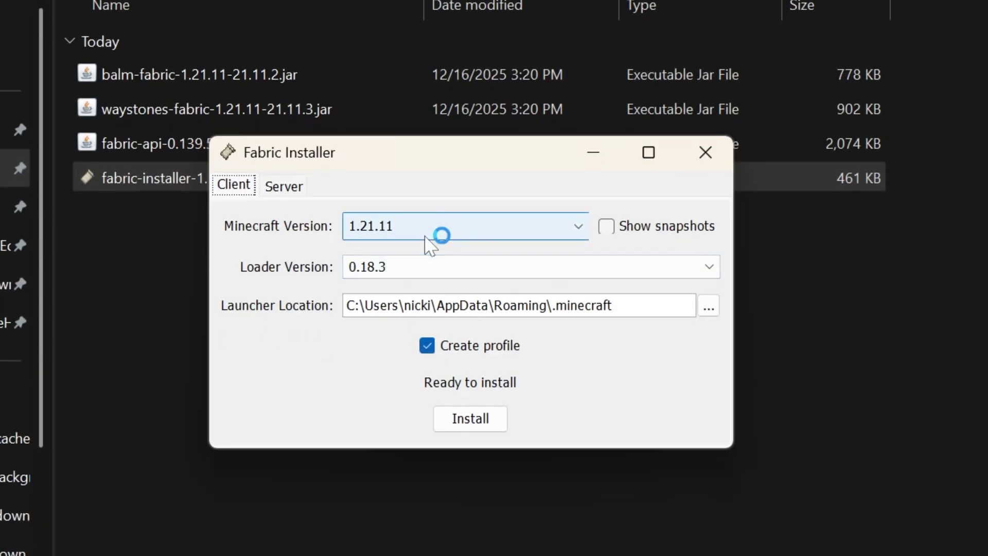
# Install Fabric Loader 0.18.3 for Minecraft 1.21.11, dismiss the success message, and close the installer
pyautogui.click(441, 231)
pyautogui.click(415, 249)
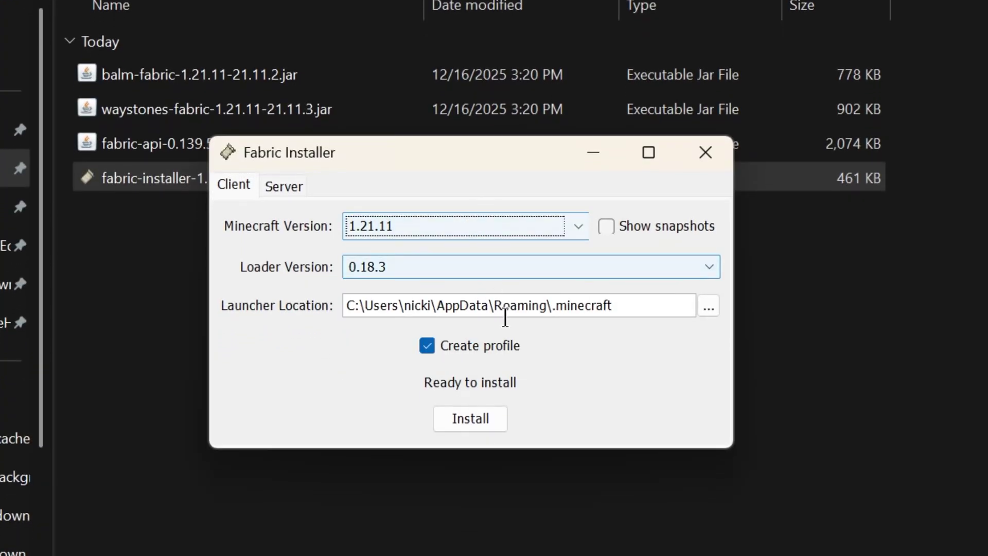
pyautogui.click(496, 415)
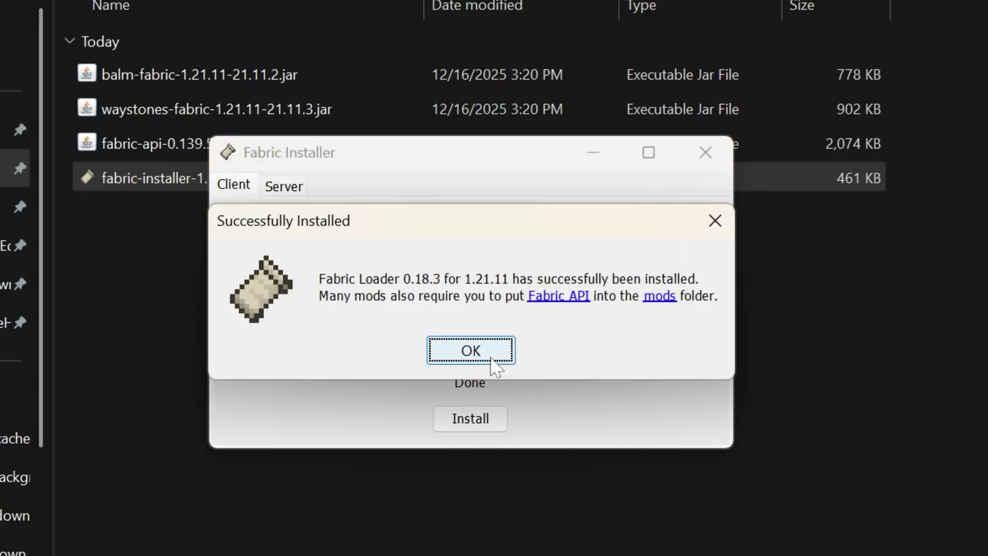
pyautogui.click(494, 355)
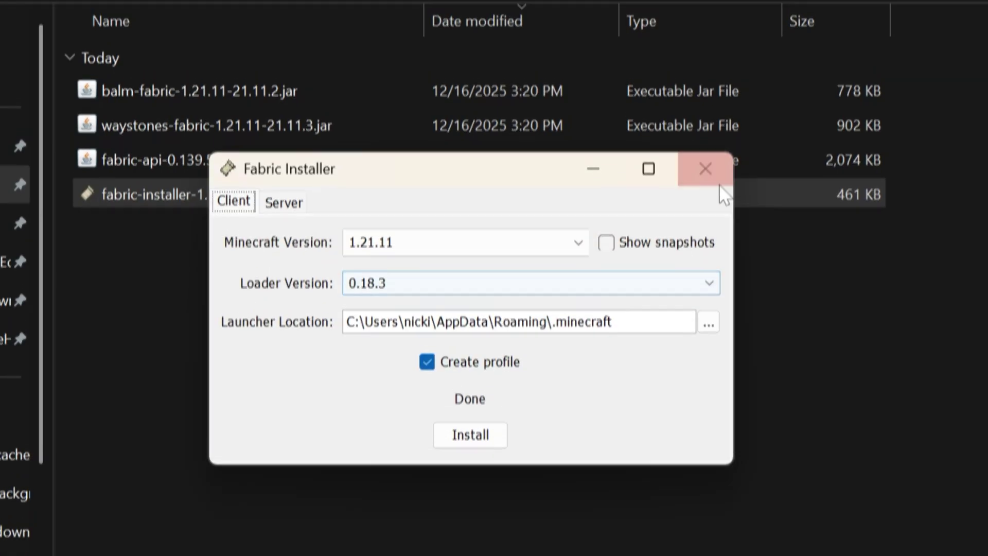
pyautogui.click(705, 153)
# Delete the installer exe, move the three mod jars to the desktop, and close Explorer
pyautogui.click(310, 97)
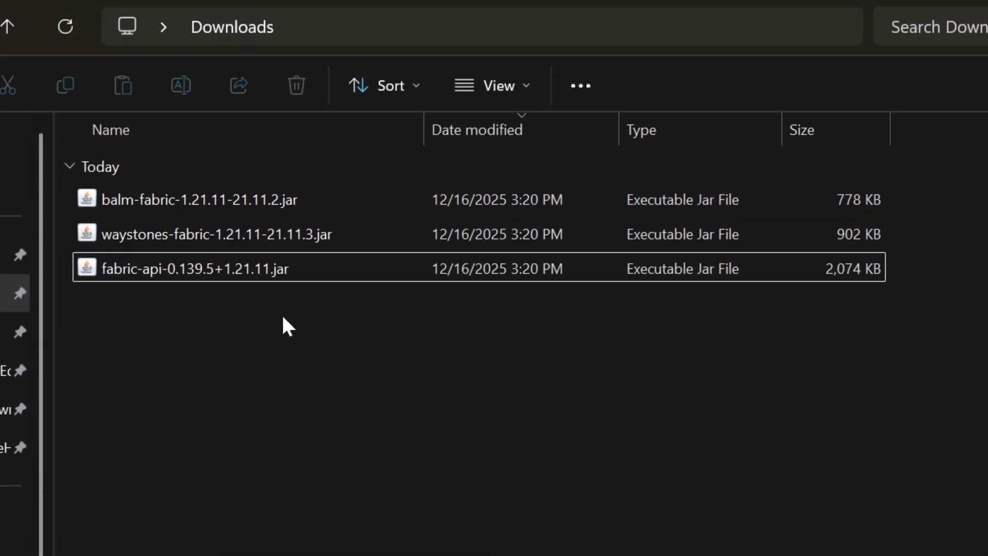
pyautogui.moveTo(282, 314); pyautogui.dragTo(246, 181)
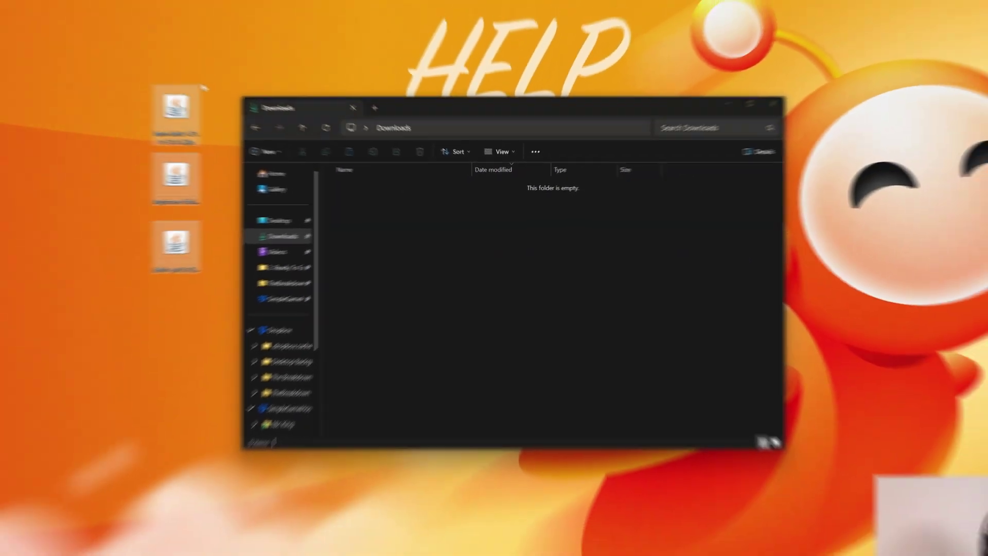
pyautogui.click(717, 128)
# Launch Minecraft Launcher from Start and view its Installations list
pyautogui.click(392, 546)
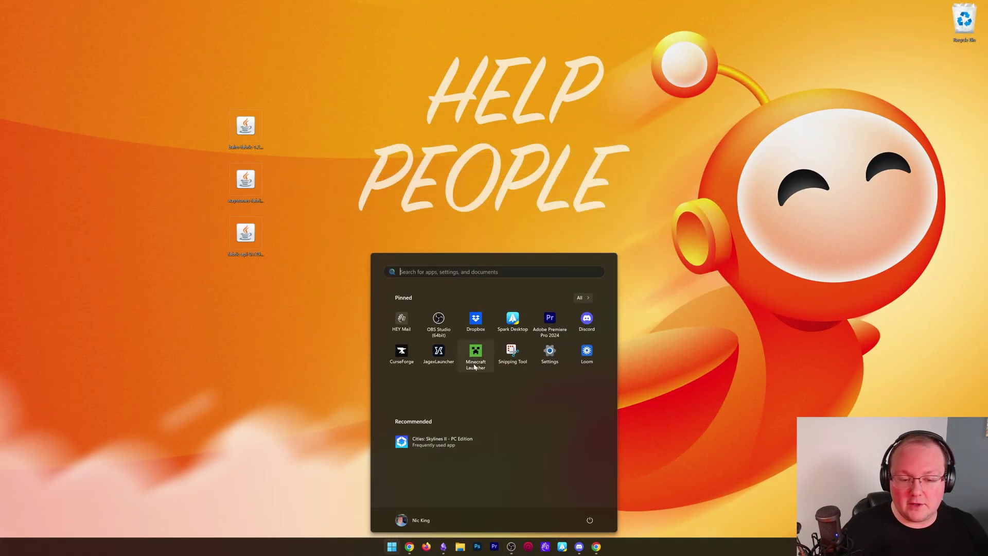
pyautogui.click(476, 337)
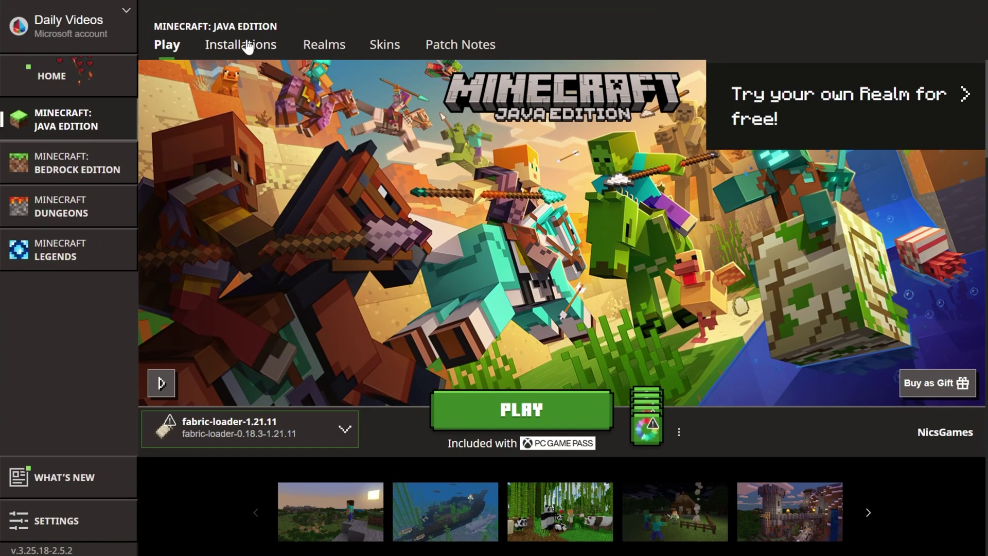
pyautogui.click(246, 44)
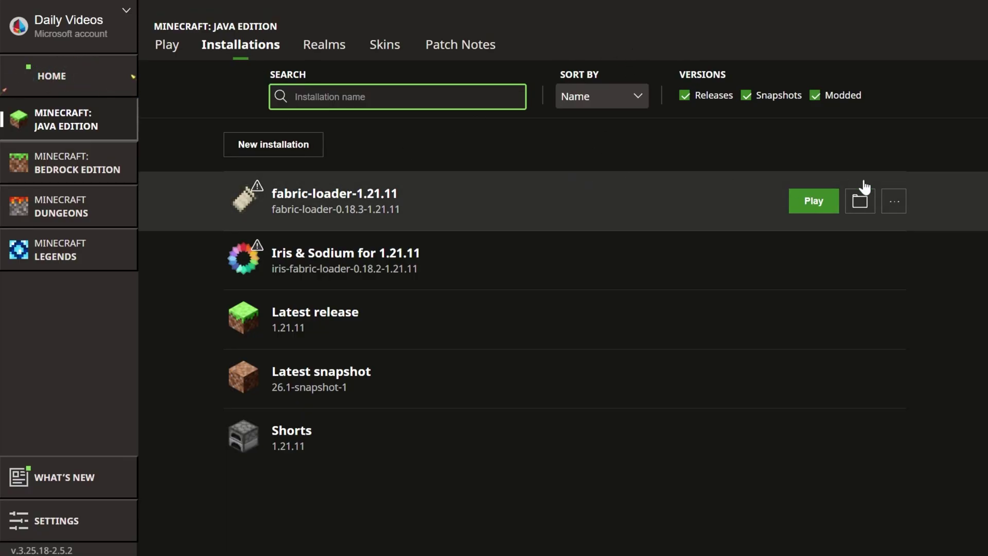
# Open the fabric-loader-1.21.11 profile's game folder and enter the empty mods folder
pyautogui.click(865, 192)
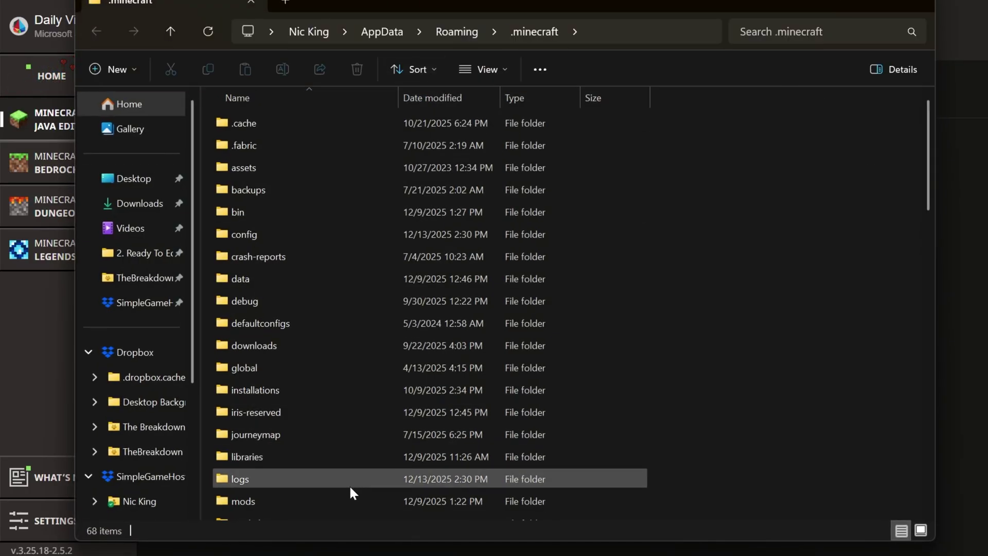
pyautogui.scroll(-2, 349, 489)
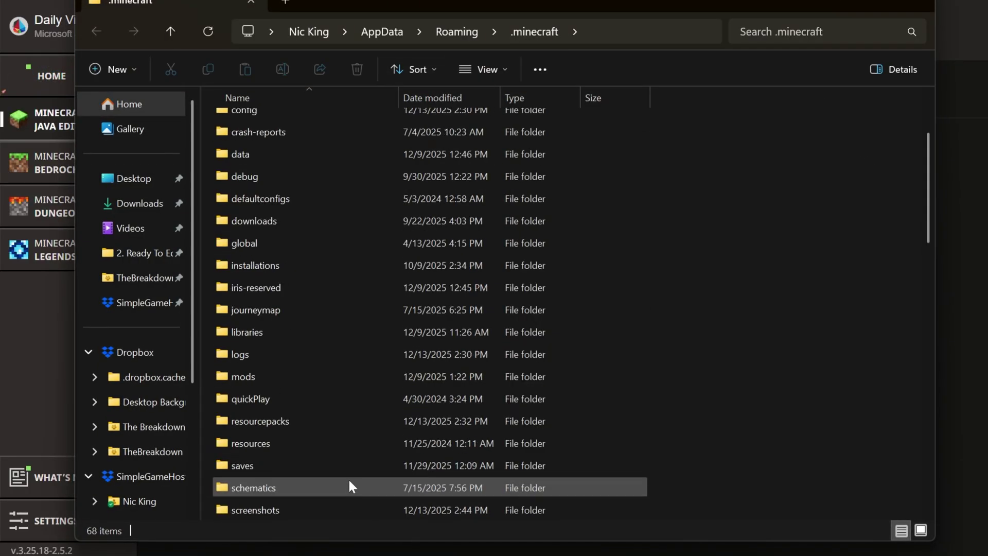
pyautogui.doubleClick(301, 377)
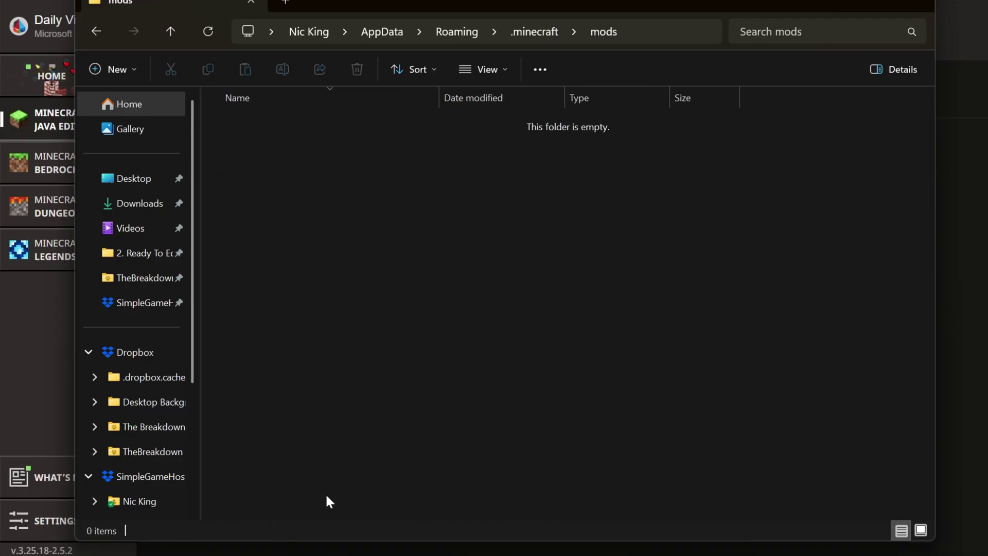
# Move the Balm, Waystones and Fabric API jars from the desktop into mods, then close Explorer
pyautogui.moveTo(34, 440); pyautogui.dragTo(56, 110)
pyautogui.moveTo(33, 191); pyautogui.dragTo(583, 337)
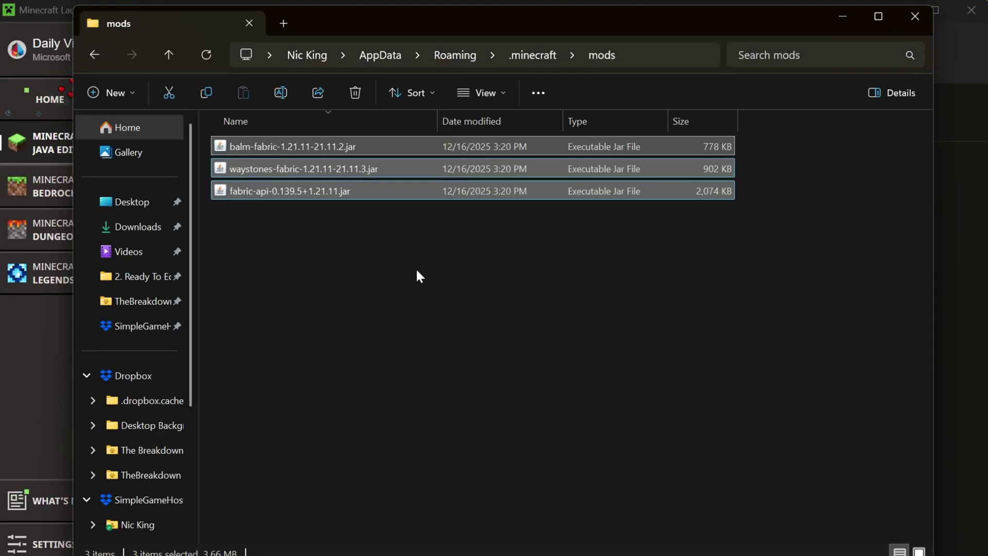
pyautogui.click(278, 168)
pyautogui.click(282, 194)
pyautogui.moveTo(290, 252); pyautogui.dragTo(391, 258)
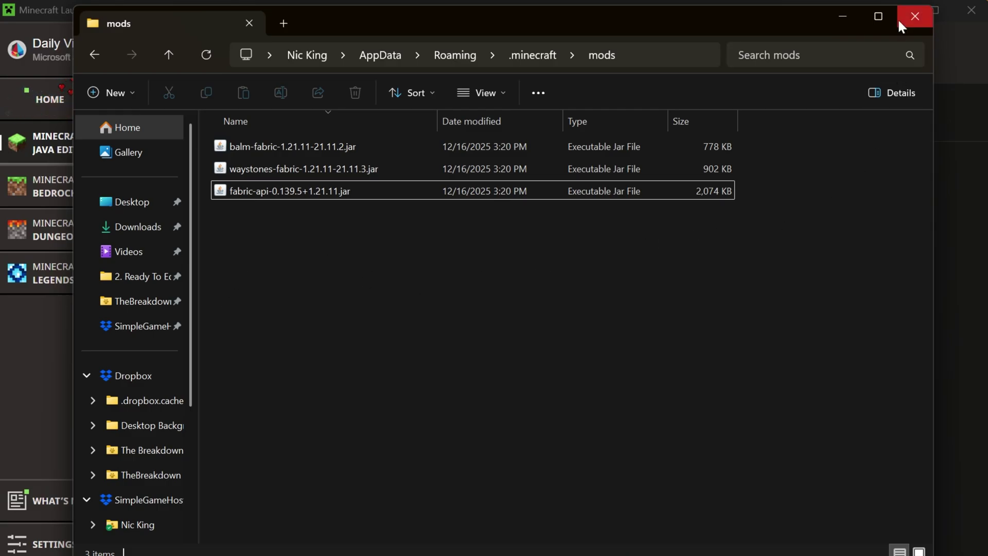
pyautogui.click(915, 16)
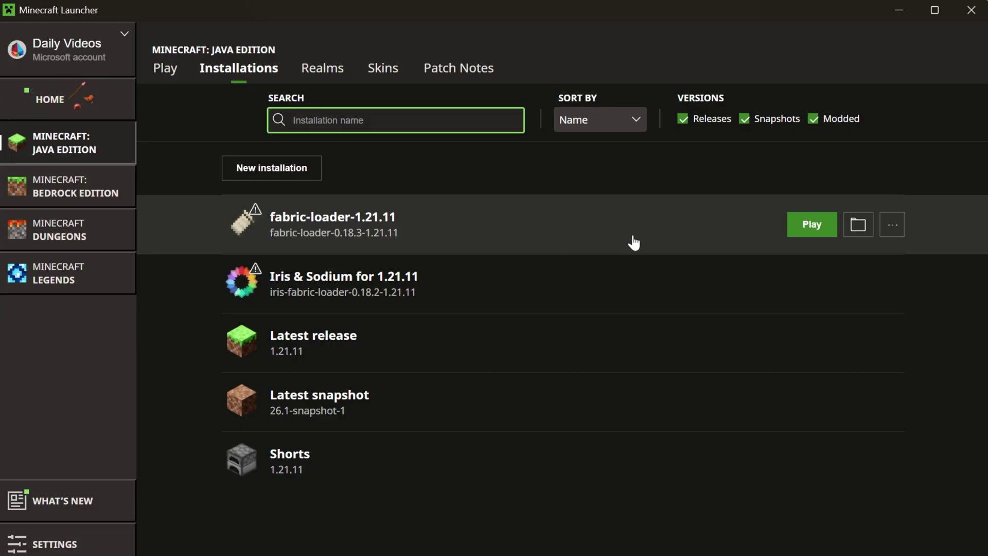
# Launch the fabric-loader-1.21.11 profile and create a new Hardcore world
pyautogui.click(811, 235)
pyautogui.click(671, 387)
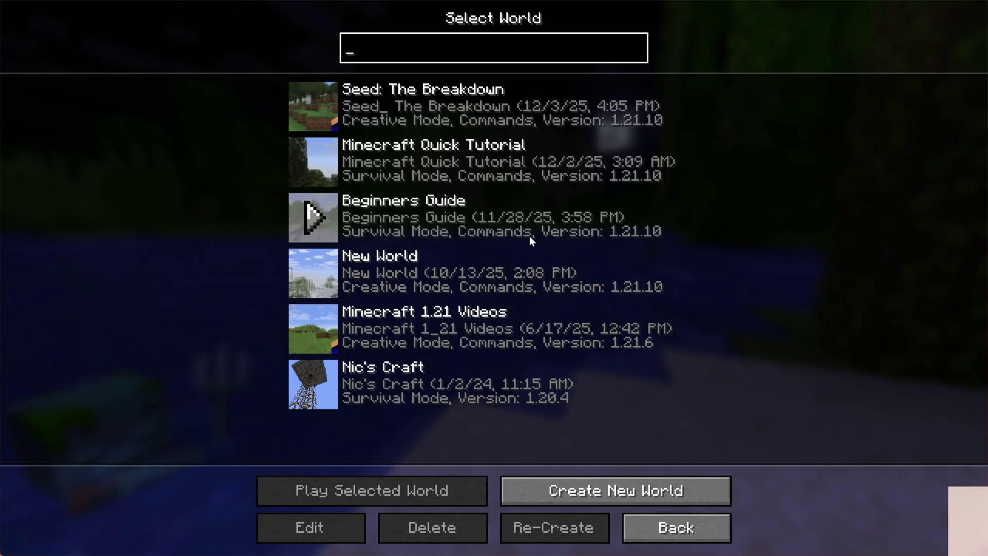
pyautogui.click(642, 479)
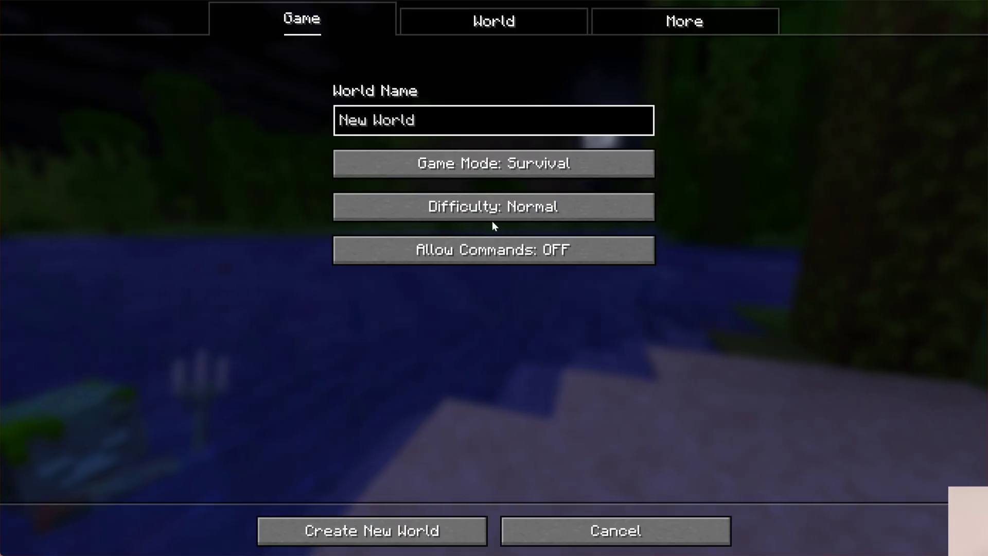
pyautogui.click(481, 163)
pyautogui.click(434, 527)
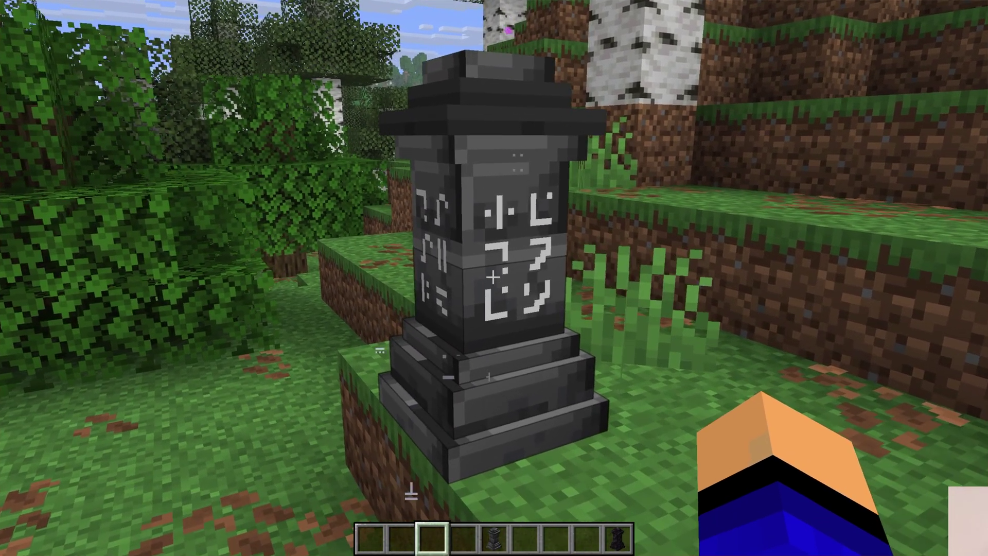
# Teleport via waystone to Tree, then back to Spawn, stepping away afterwards
pyautogui.rightClick(494, 278)
pyautogui.click(494, 282)
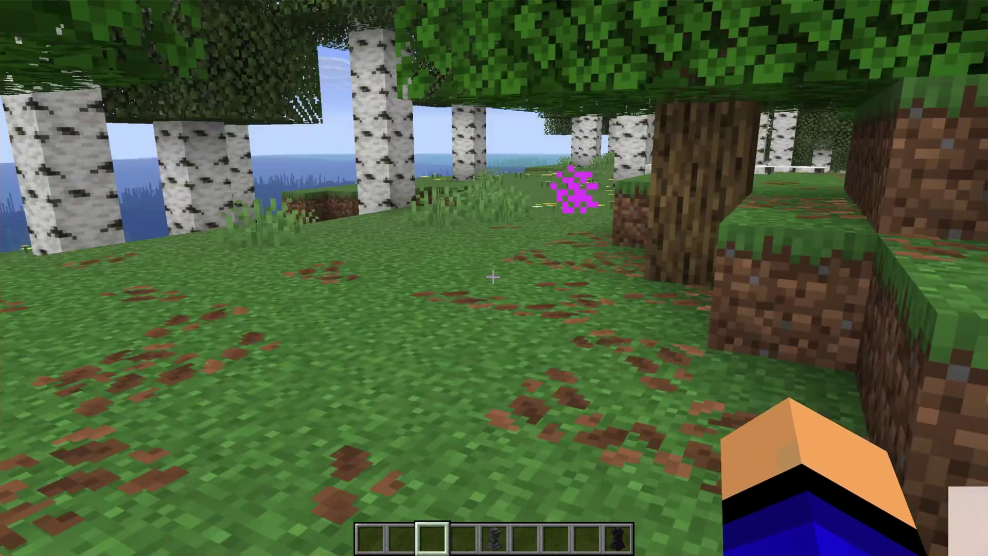
pyautogui.press('s')
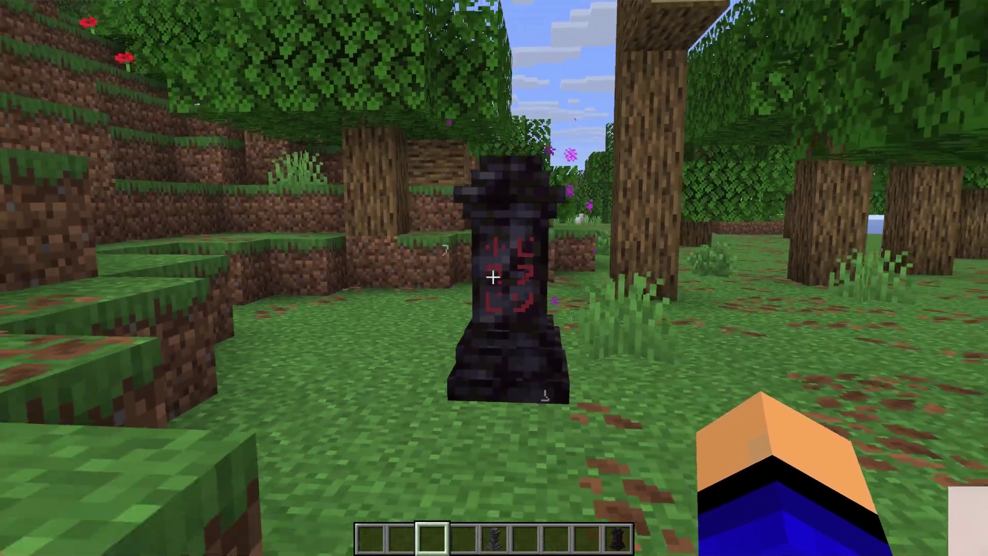
pyautogui.press('w')
pyautogui.rightClick(493, 277)
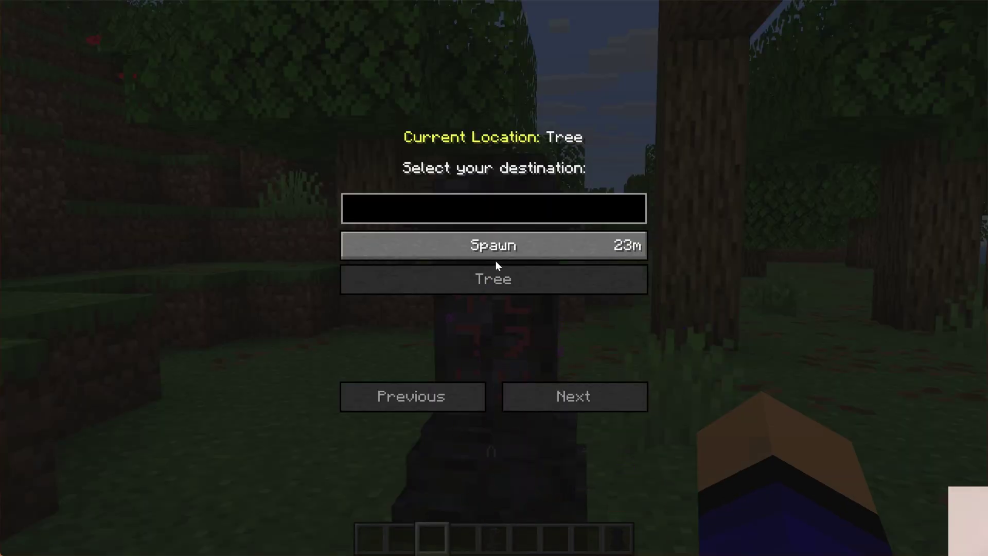
pyautogui.click(492, 245)
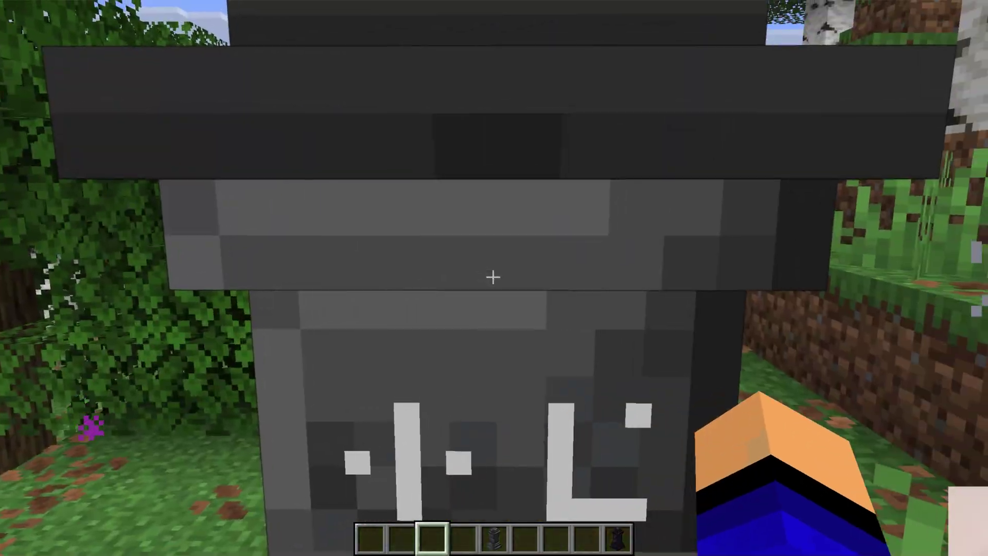
pyautogui.press('s')
pyautogui.press('a')
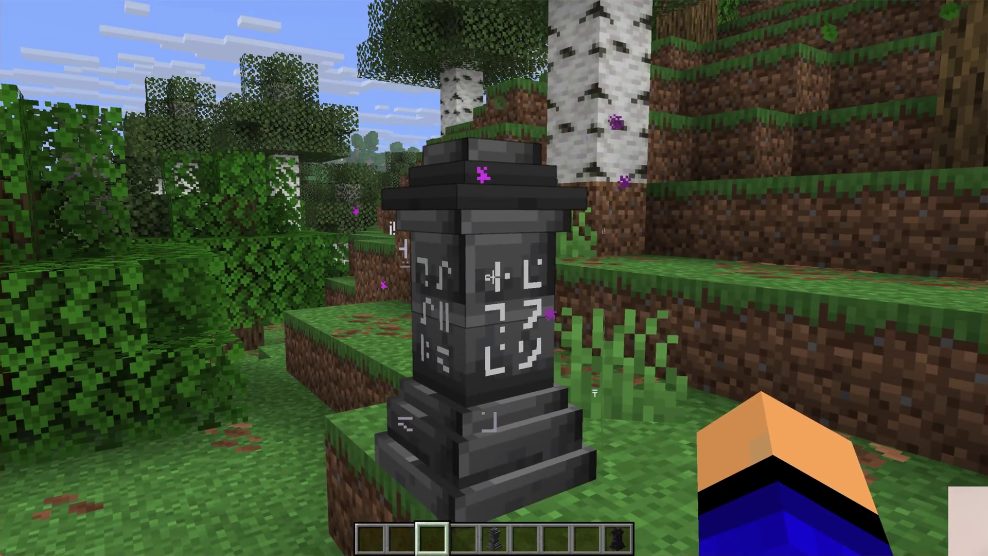
pyautogui.press('s')
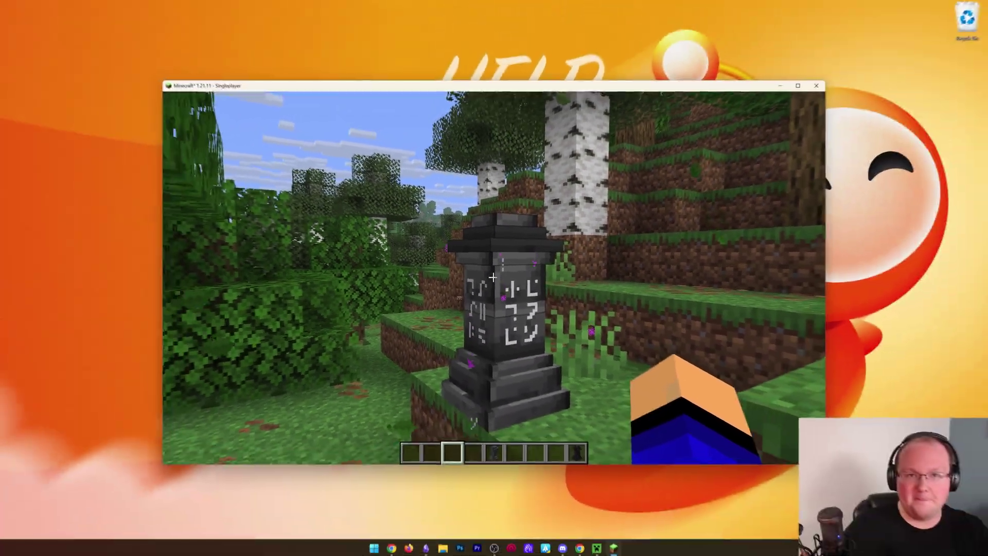